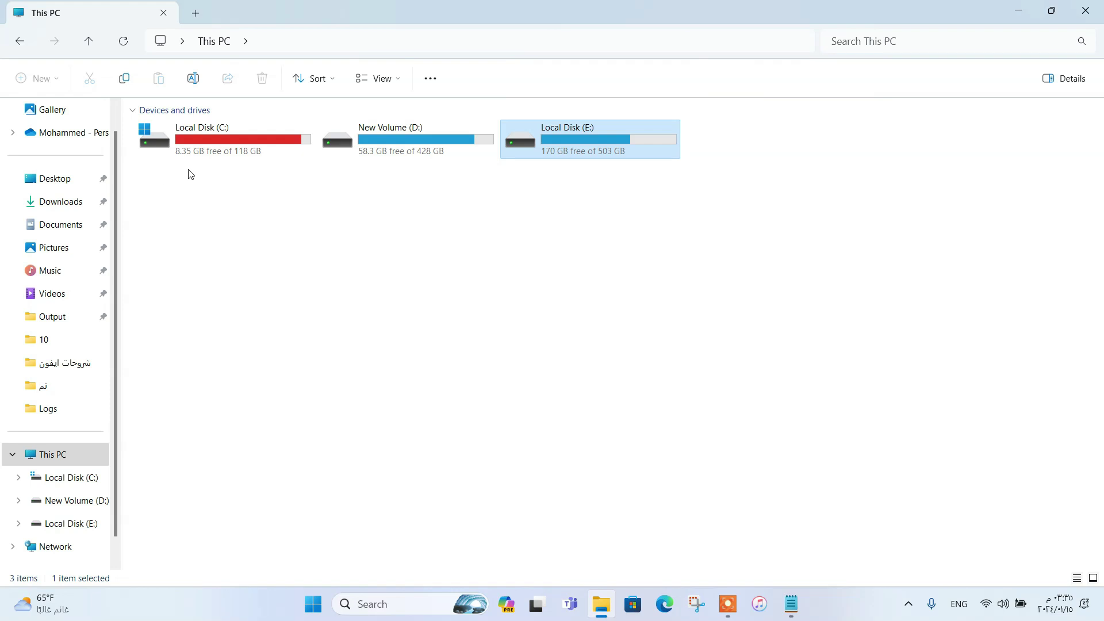
Minimize the This PC window and clear the image files, installers and extra folders off the desktop into the Recycle Bin.
left_click(1018, 10)
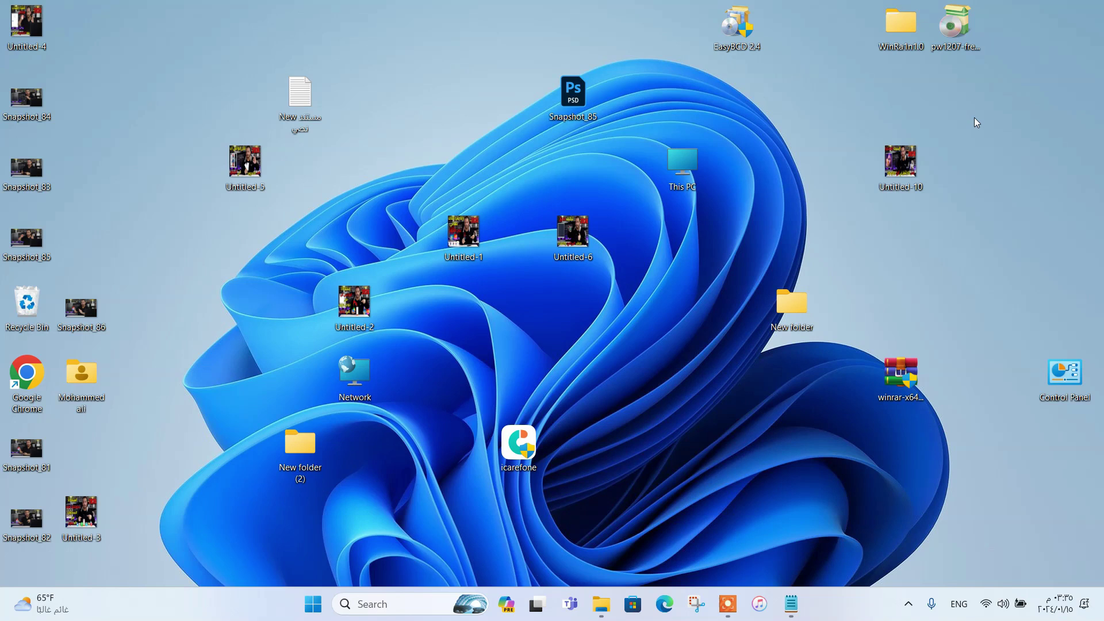
left_click_drag(104, 13, 32, 306)
left_click_drag(655, 217, 29, 300)
left_click_drag(299, 170, 63, 305)
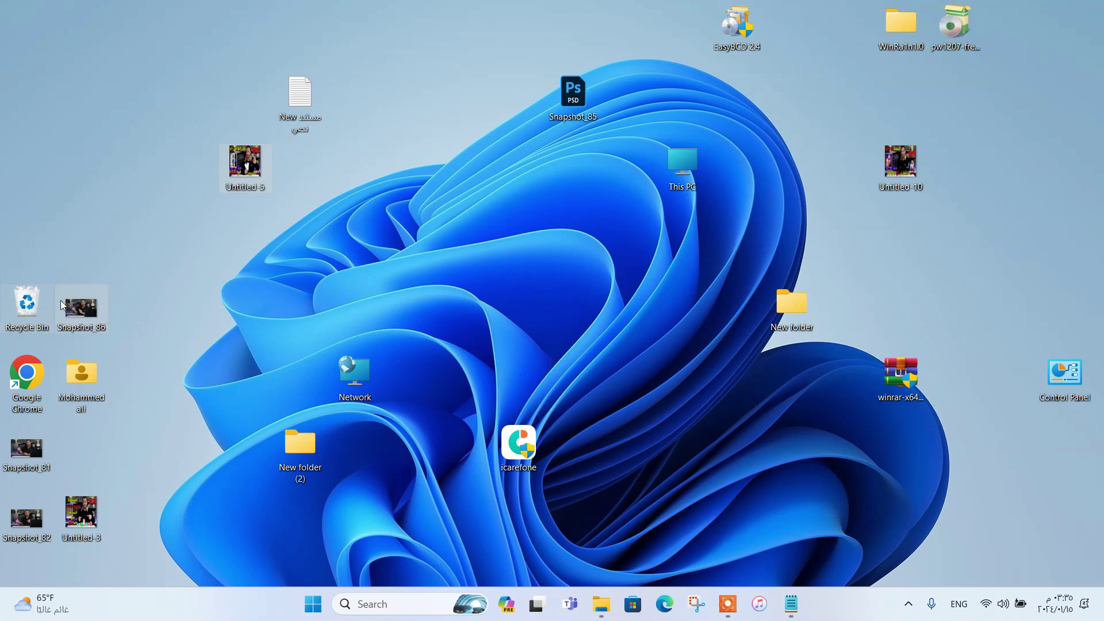
key("Delete")
mouse_move(134, 504)
left_mouse_down()
mouse_move(6, 478)
mouse_move(135, 518)
left_mouse_up()
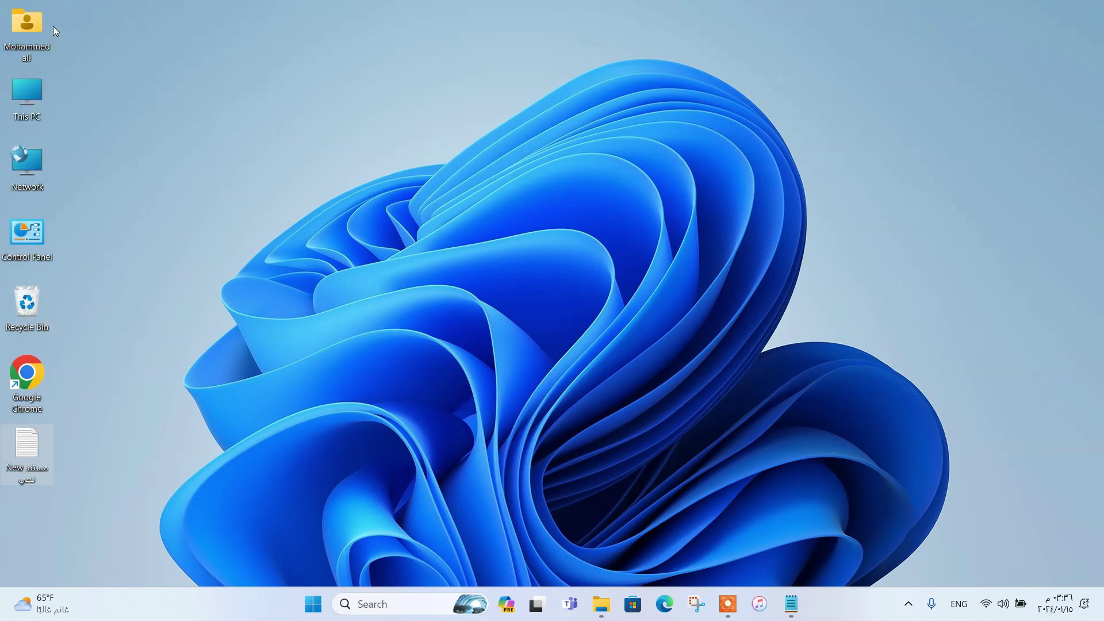
Look through the Downloads folder for files taking up space, and close the window.
double_click(41, 29)
left_click(91, 234)
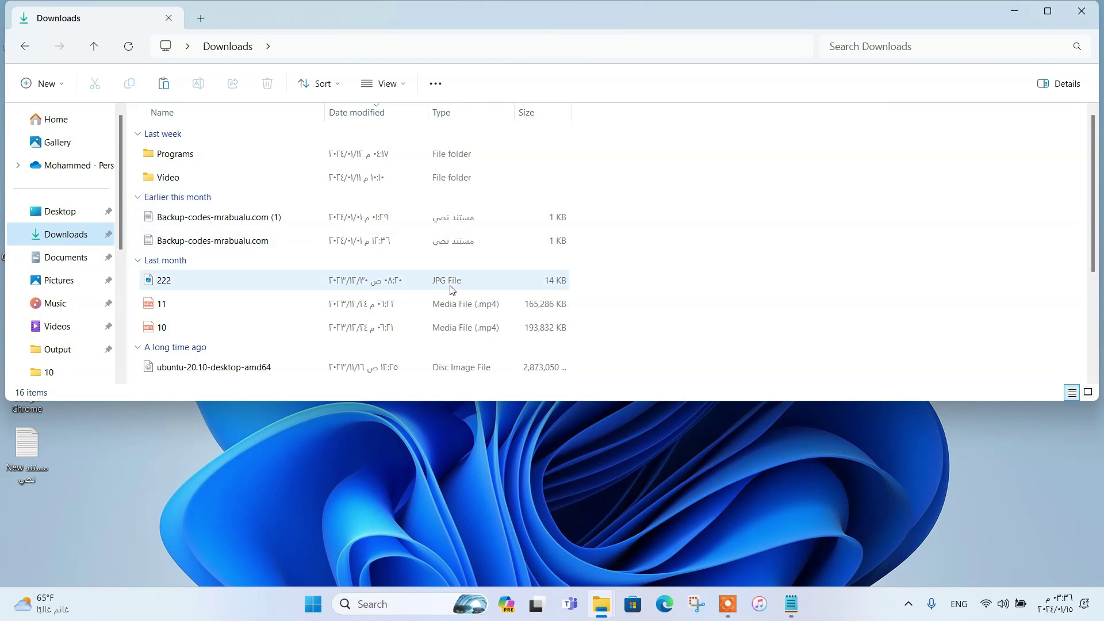
left_click(1082, 11)
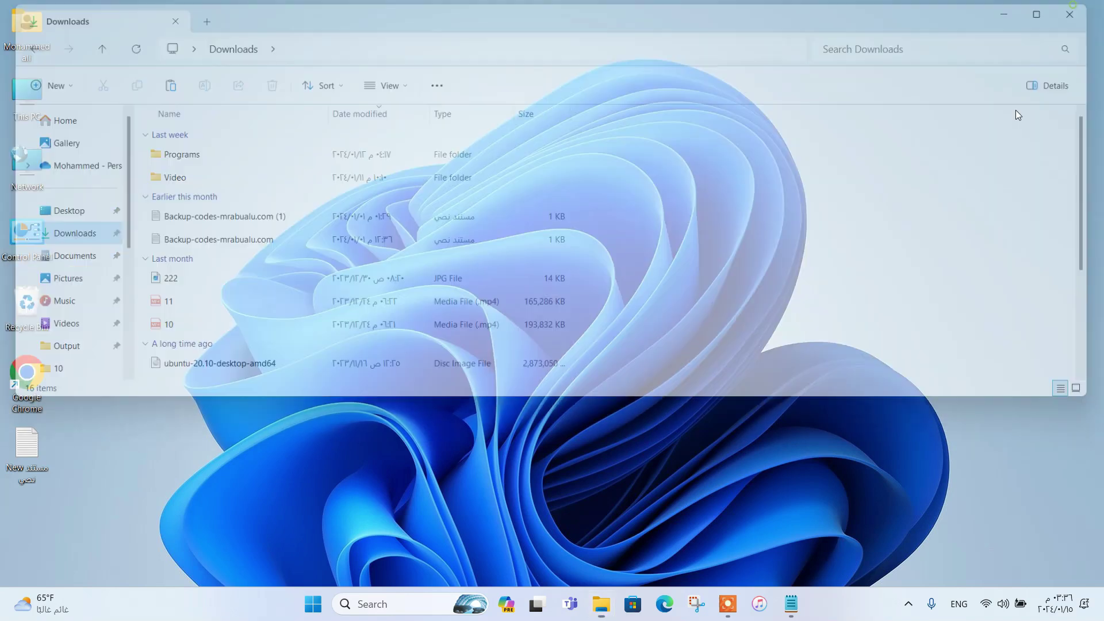
Review the download list in Internet Download Manager and check the drives' free space in This PC.
left_click(908, 612)
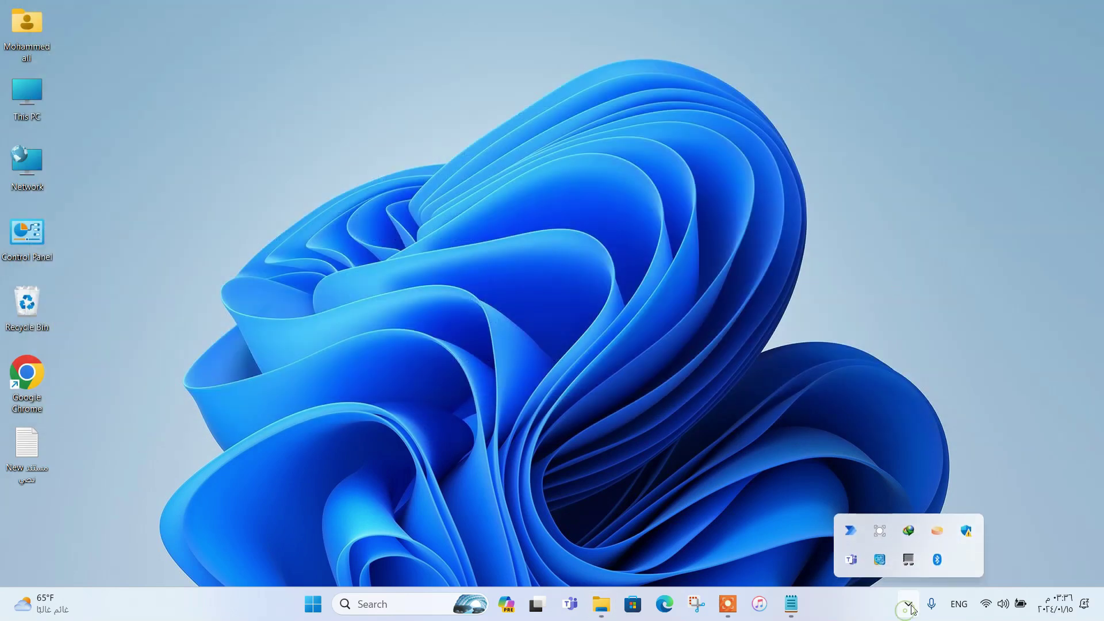
left_click(908, 530)
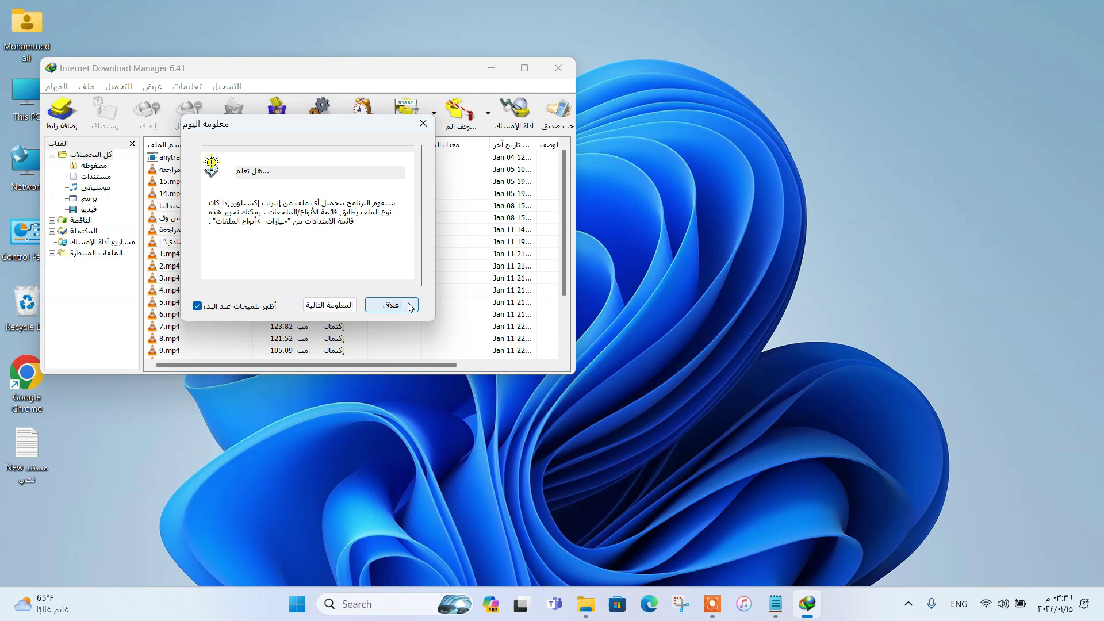
left_click(406, 306)
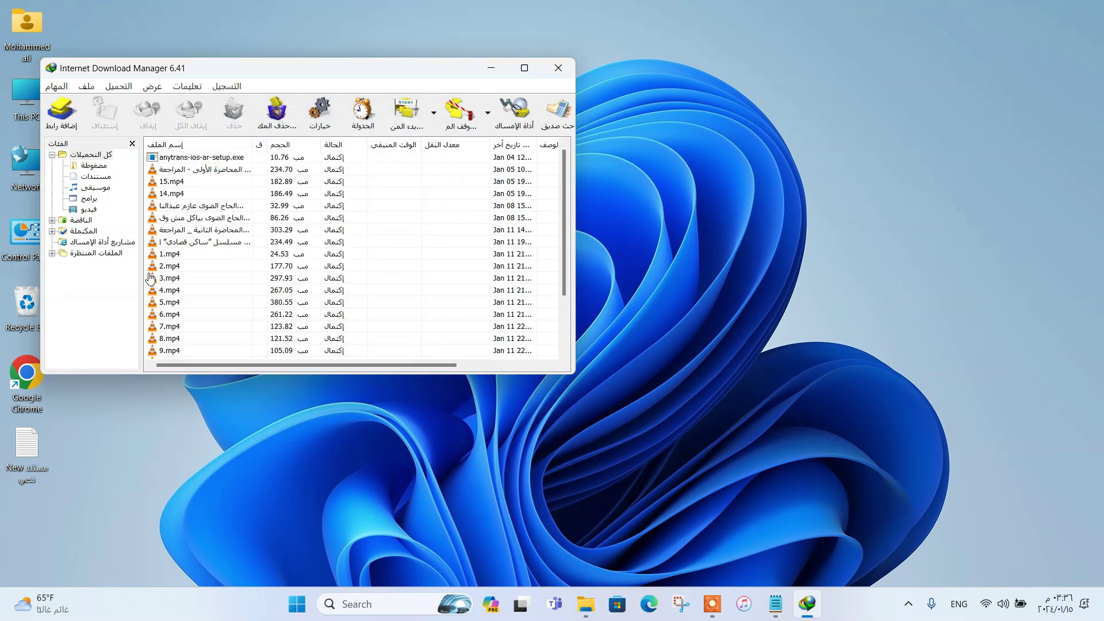
scroll(267, 283, "down", 2)
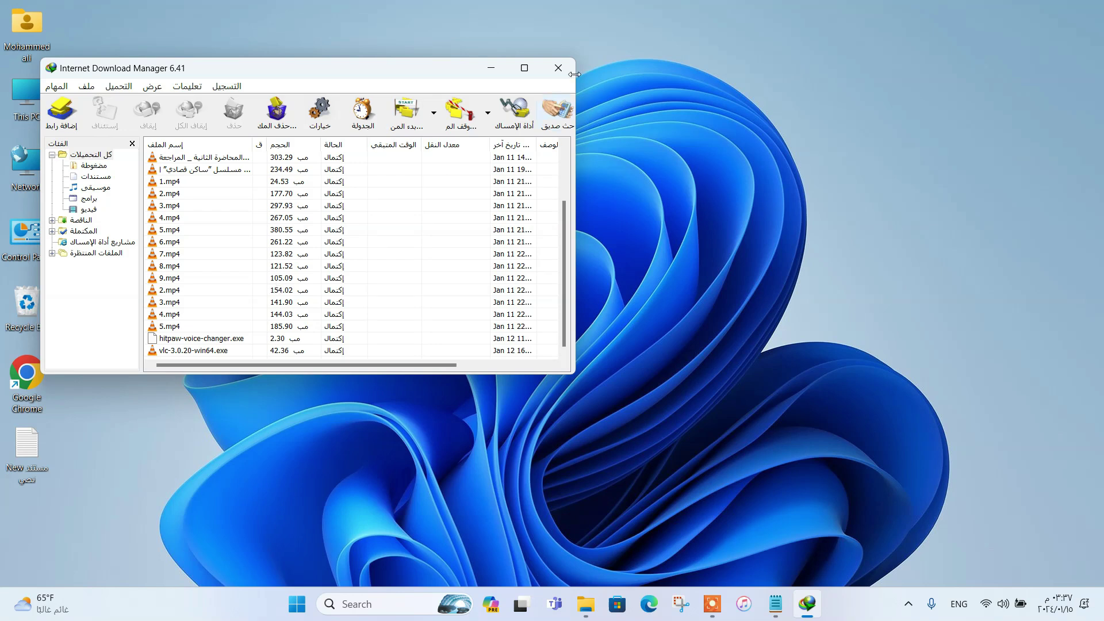
left_click(558, 68)
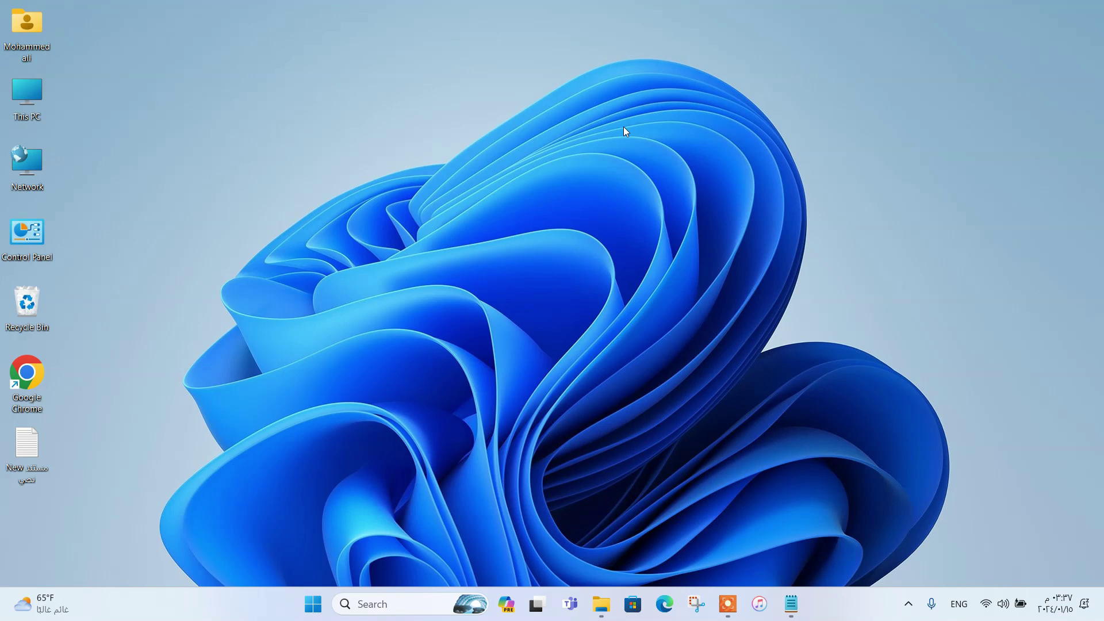
double_click(31, 92)
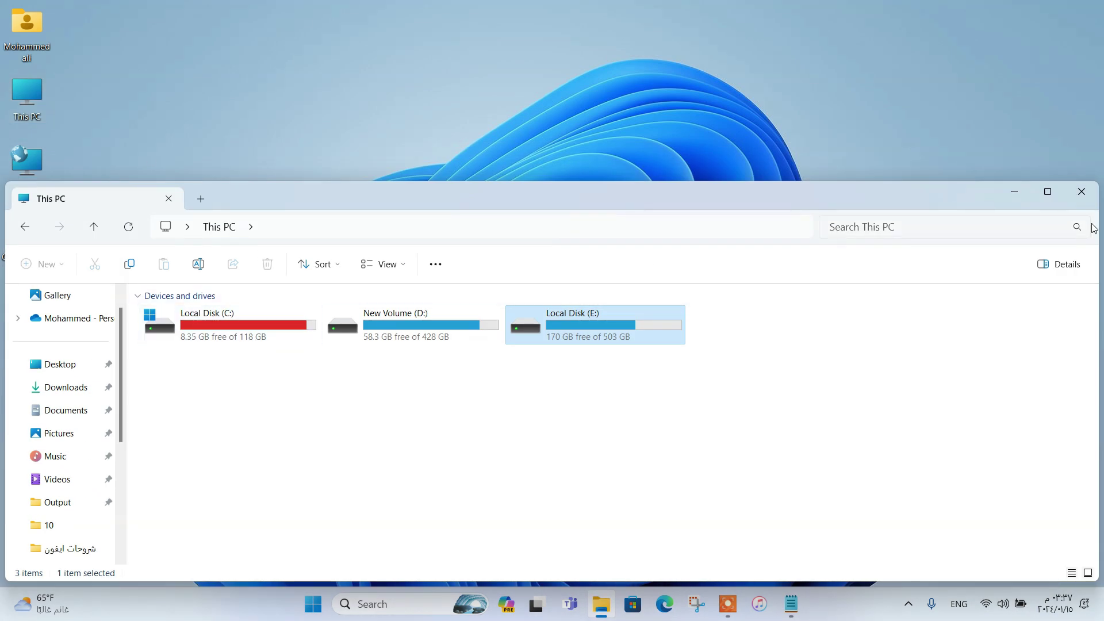
left_click(1015, 193)
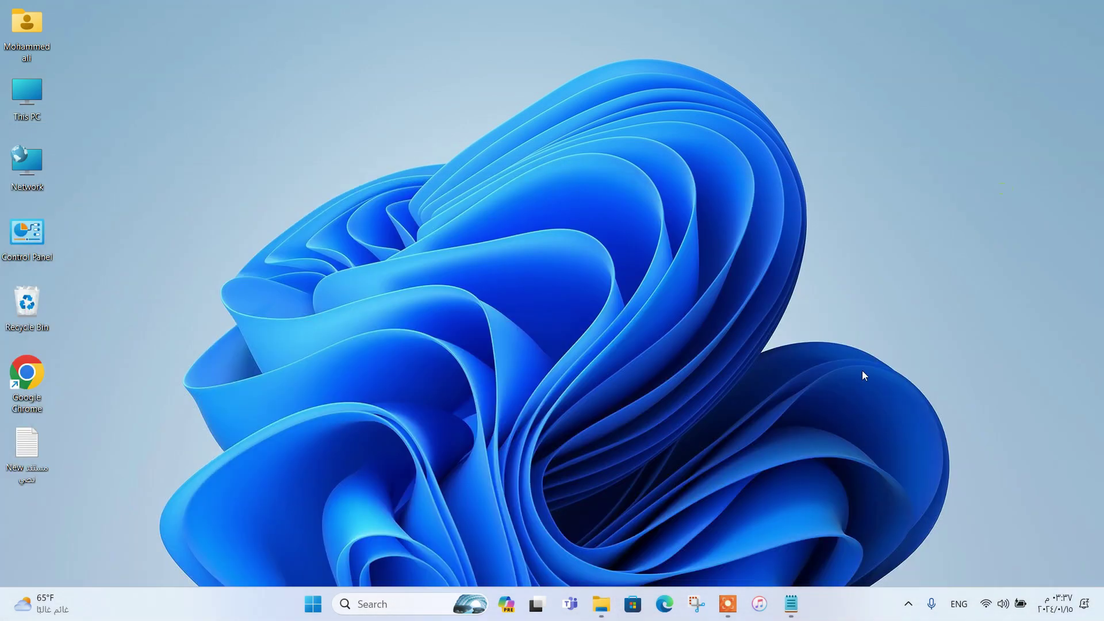
Switch to the Notepad list of cleanup commands and set its reading direction to left-to-right.
key("alt+Tab")
right_click(700, 285)
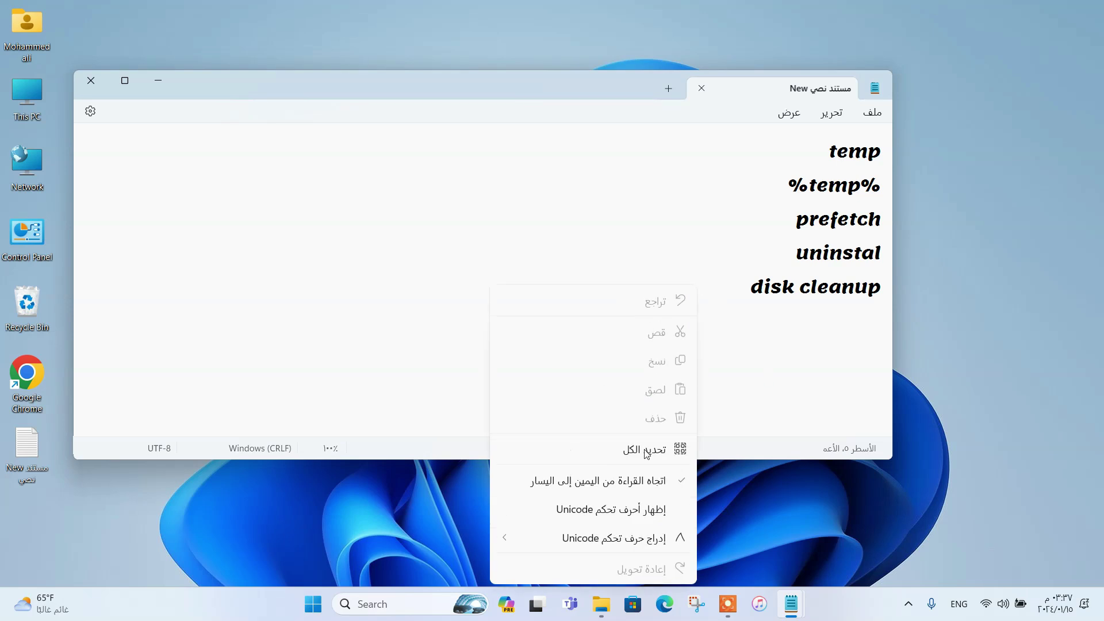
left_click(626, 485)
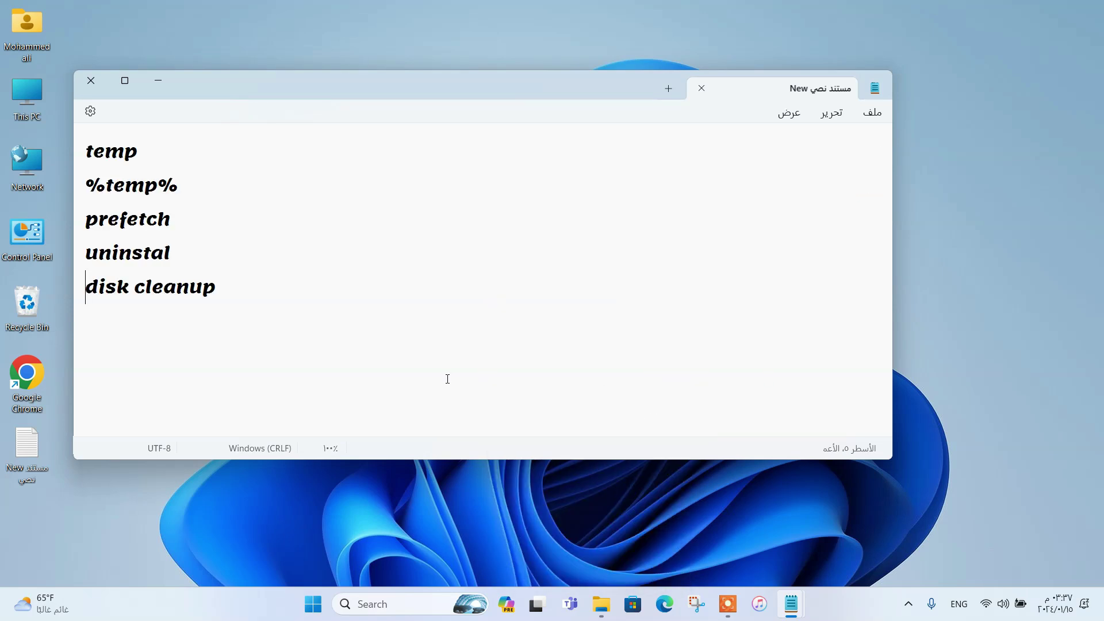
Copy the temp command from the note, execute it through Run, and grant access to the Windows Temp folder.
double_click(183, 160)
right_click(120, 156)
left_click(209, 207)
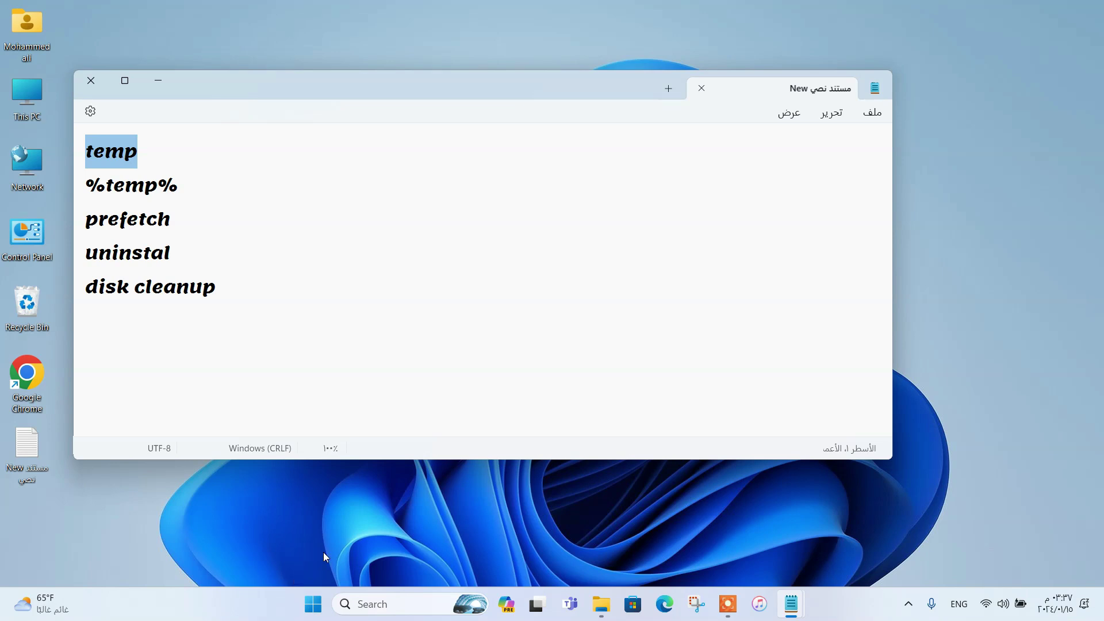
right_click(313, 603)
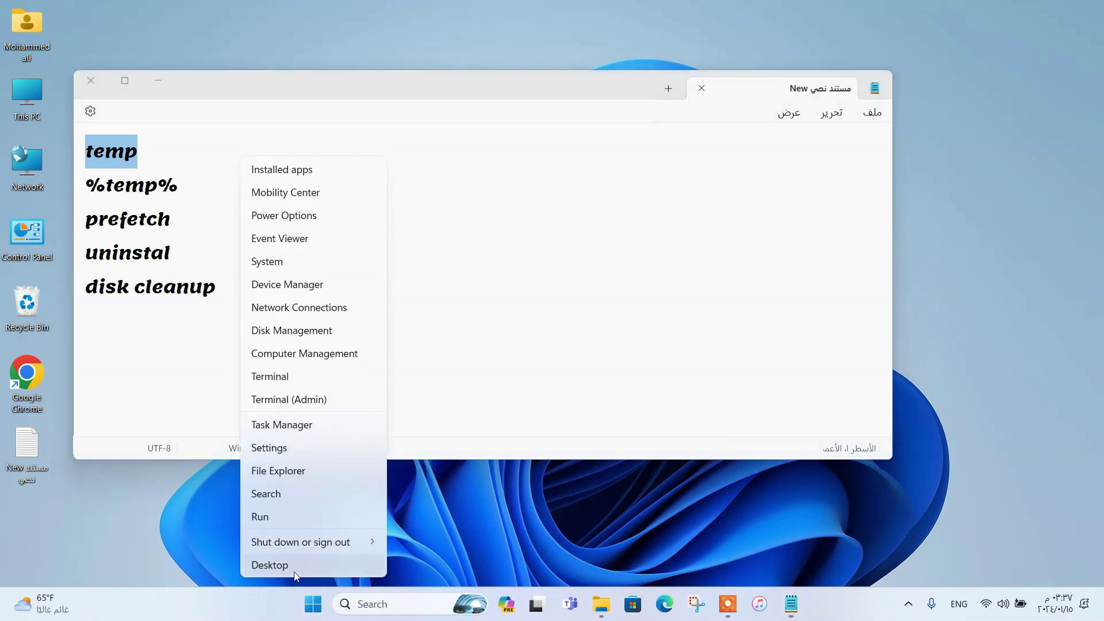
left_click(282, 521)
key("ctrl+v")
key("Return")
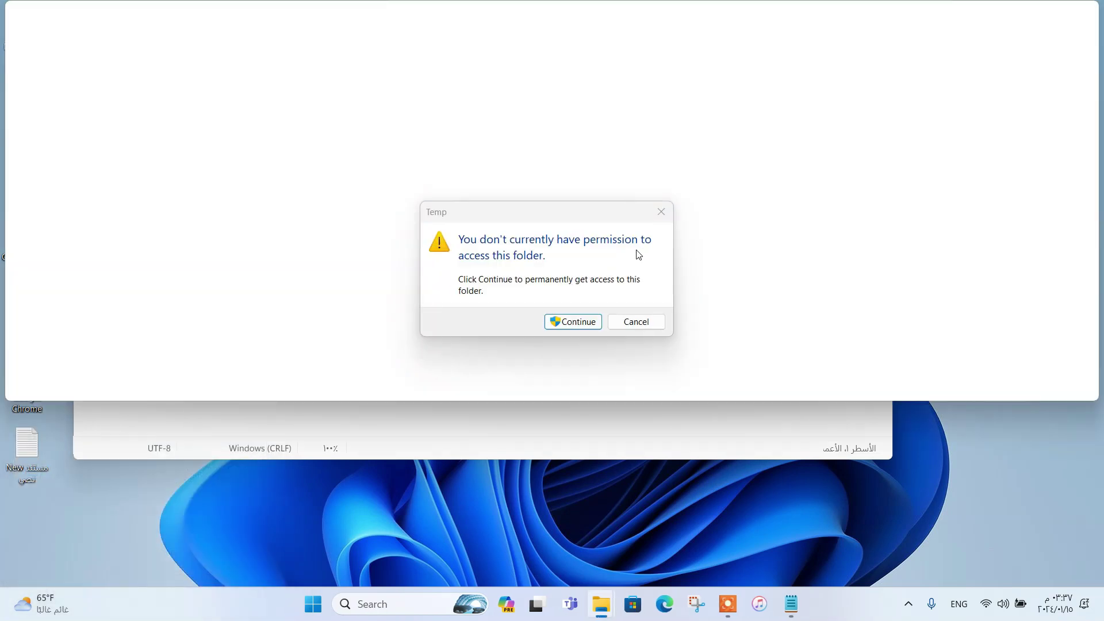
left_click(587, 322)
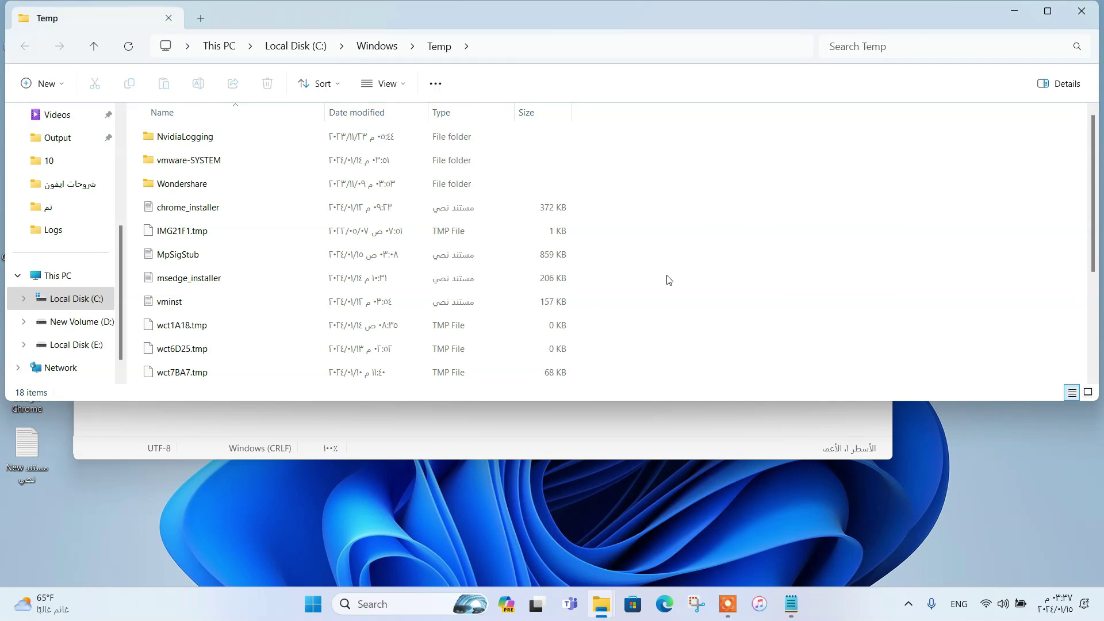
Delete everything in the Windows Temp folder with administrator permission for all items, skip items in use, and close the folder.
key("ctrl+a")
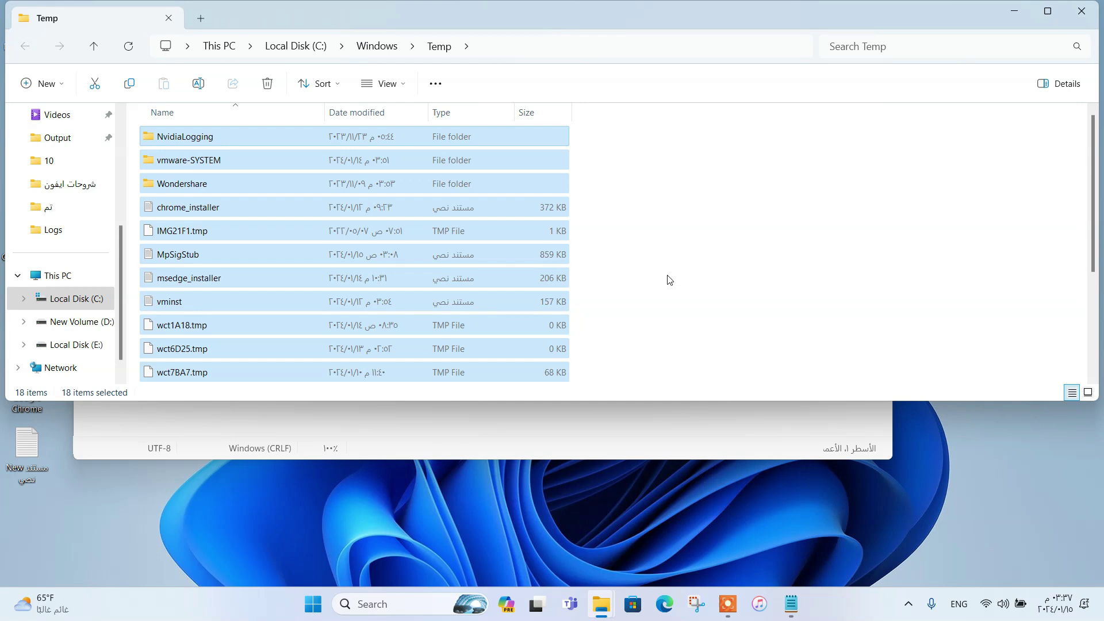
key("Delete")
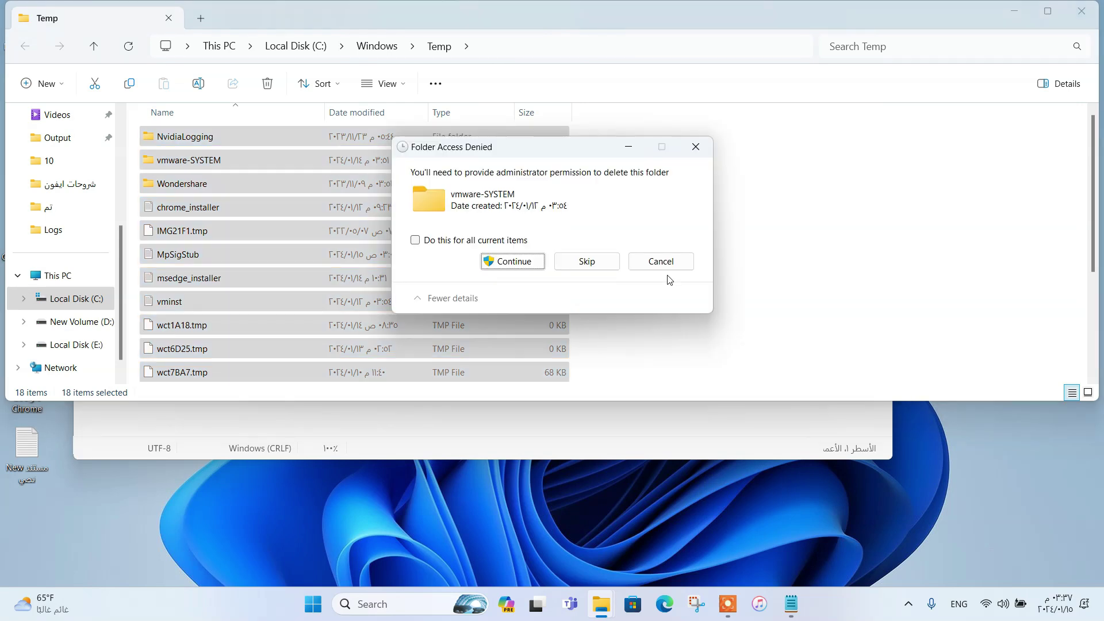
left_click(482, 241)
left_click(524, 267)
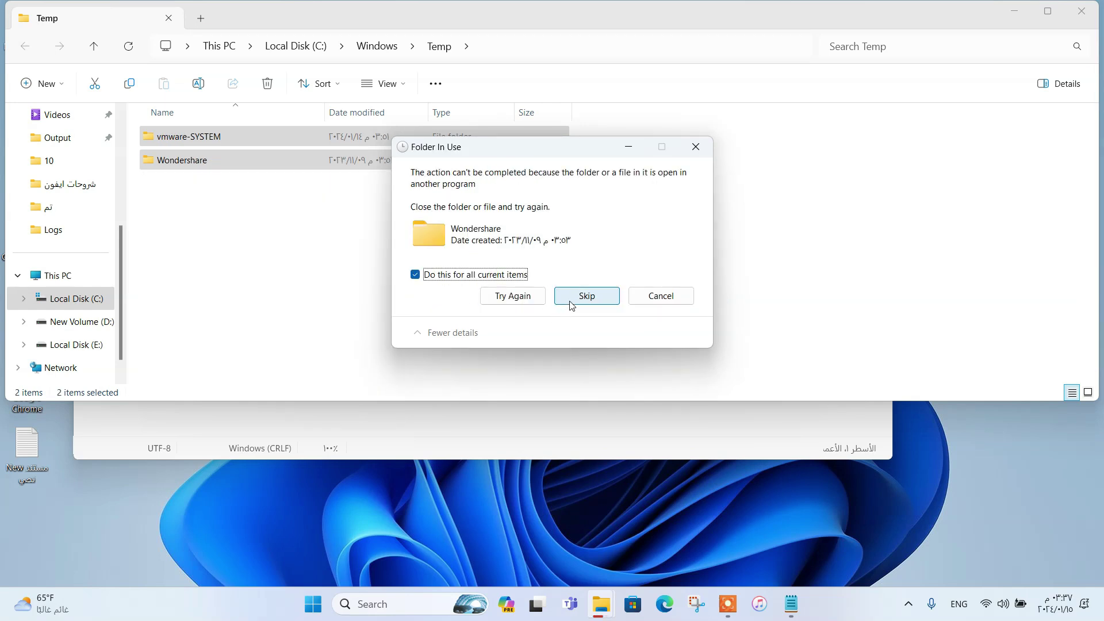
left_click(572, 305)
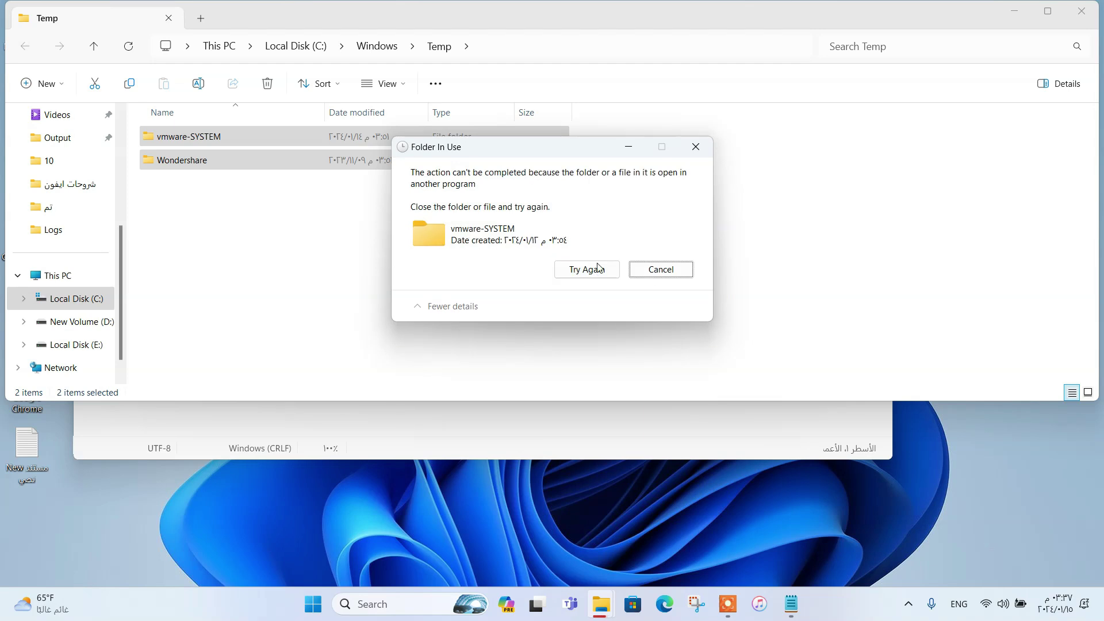
left_click(656, 282)
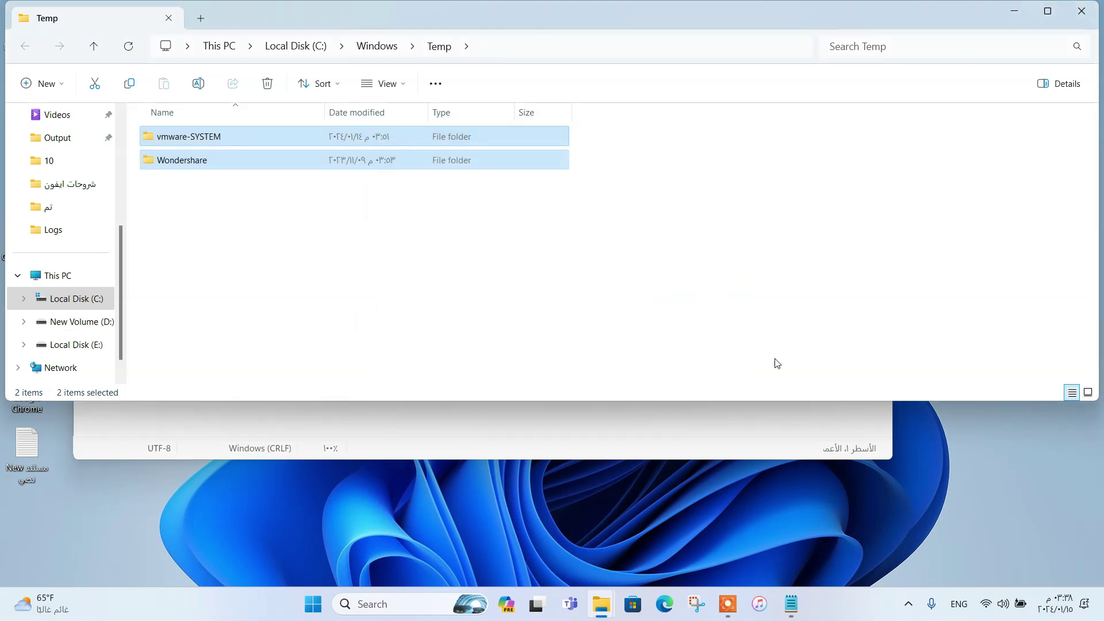
left_click(1081, 11)
Copy %temp% from the note and execute it through Run to open the user's local Temp folder.
double_click(184, 184)
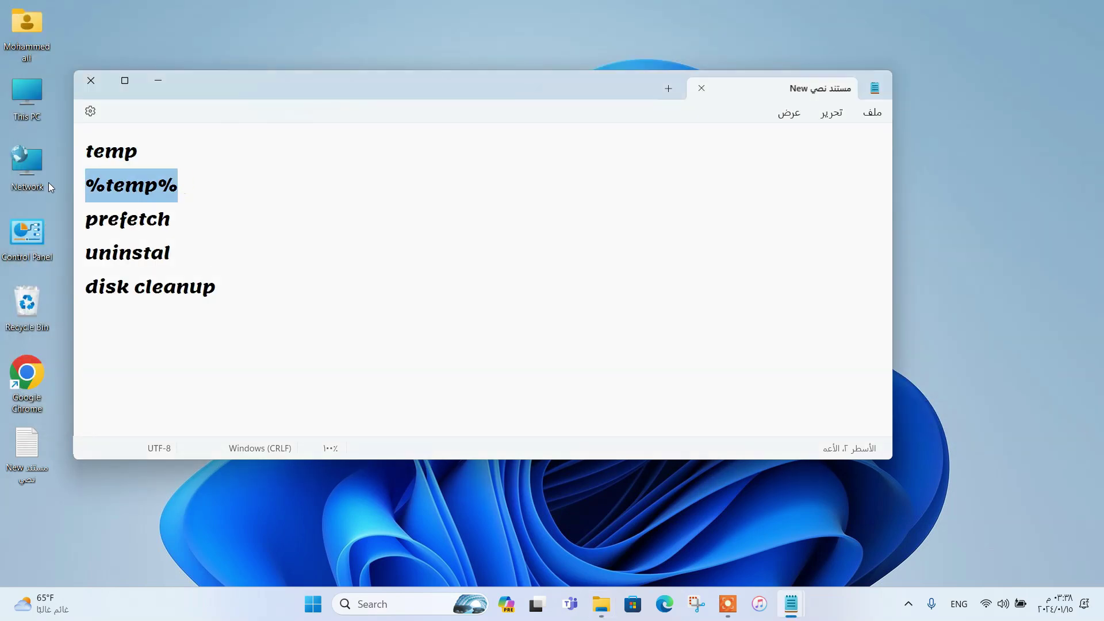
right_click(154, 185)
left_click(216, 245)
right_click(313, 604)
left_click(299, 519)
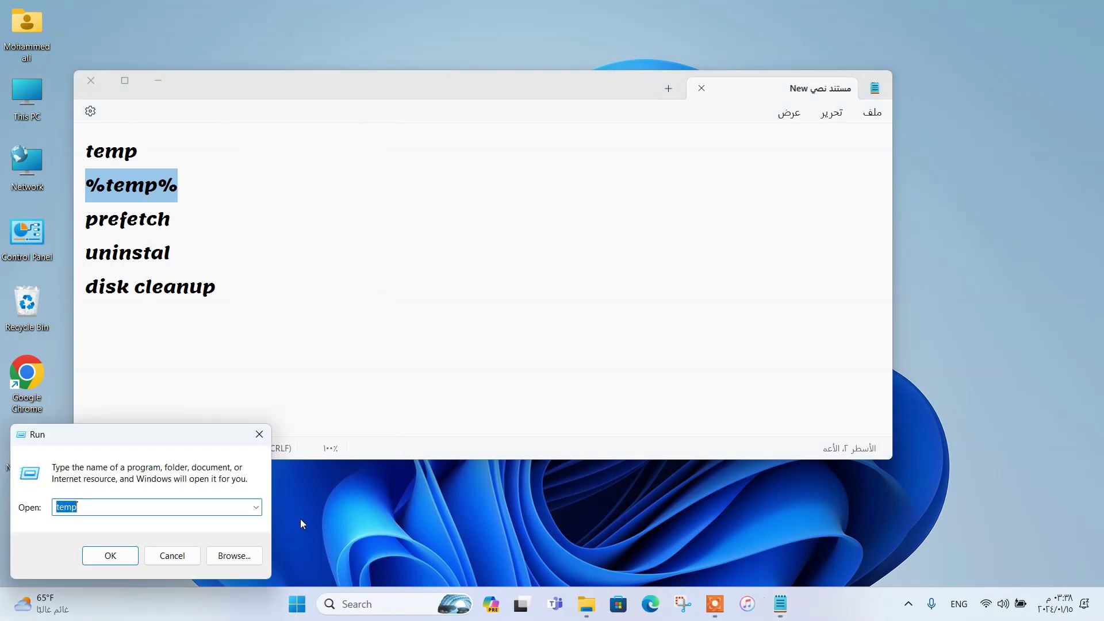
key("ctrl+v")
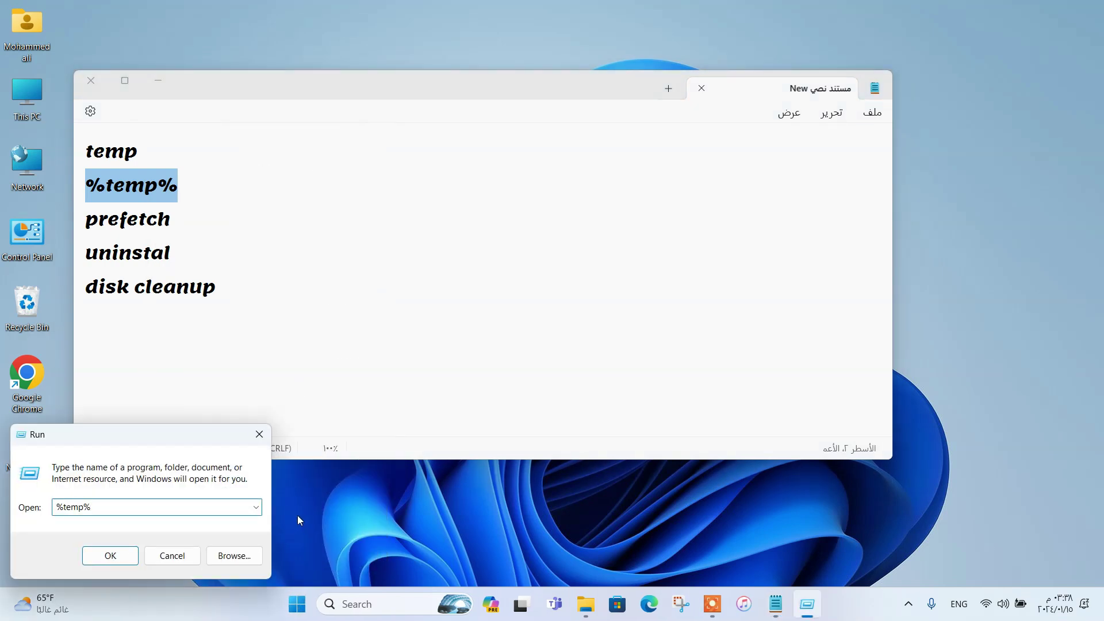
key("Return")
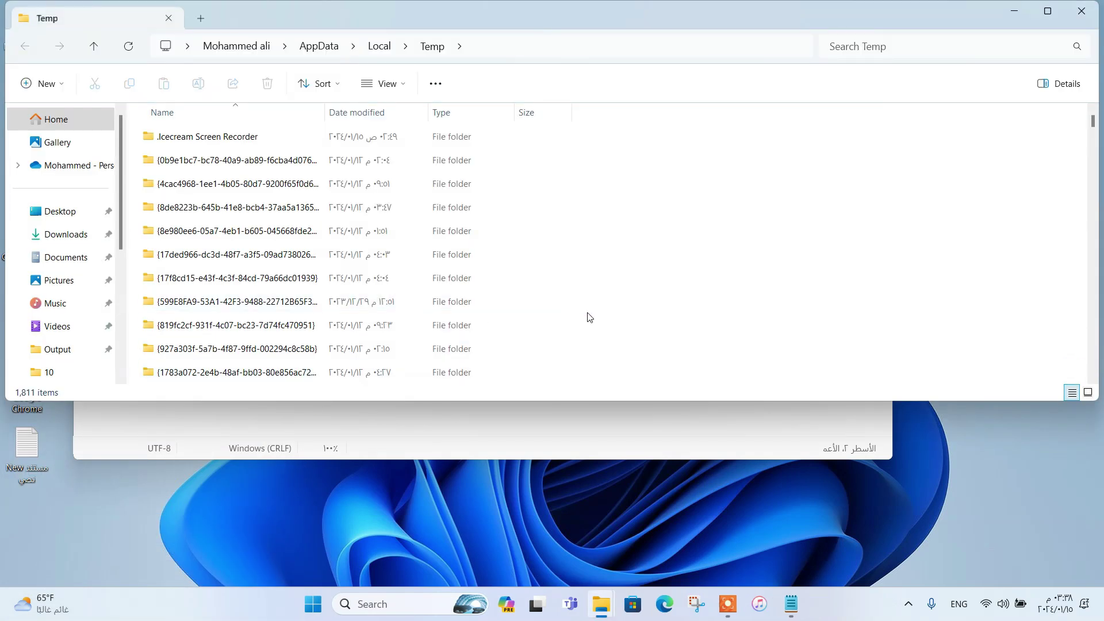
Delete everything in the user's local Temp folder with administrator permission, skip all undeletable items, and close the folder.
key("ctrl+a")
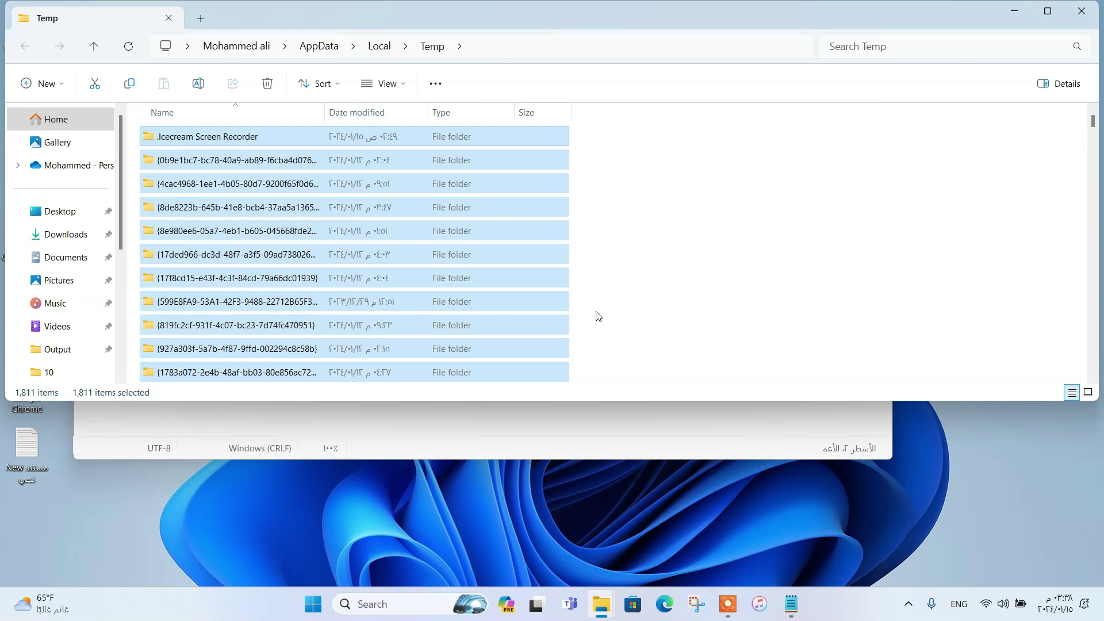
key("Delete")
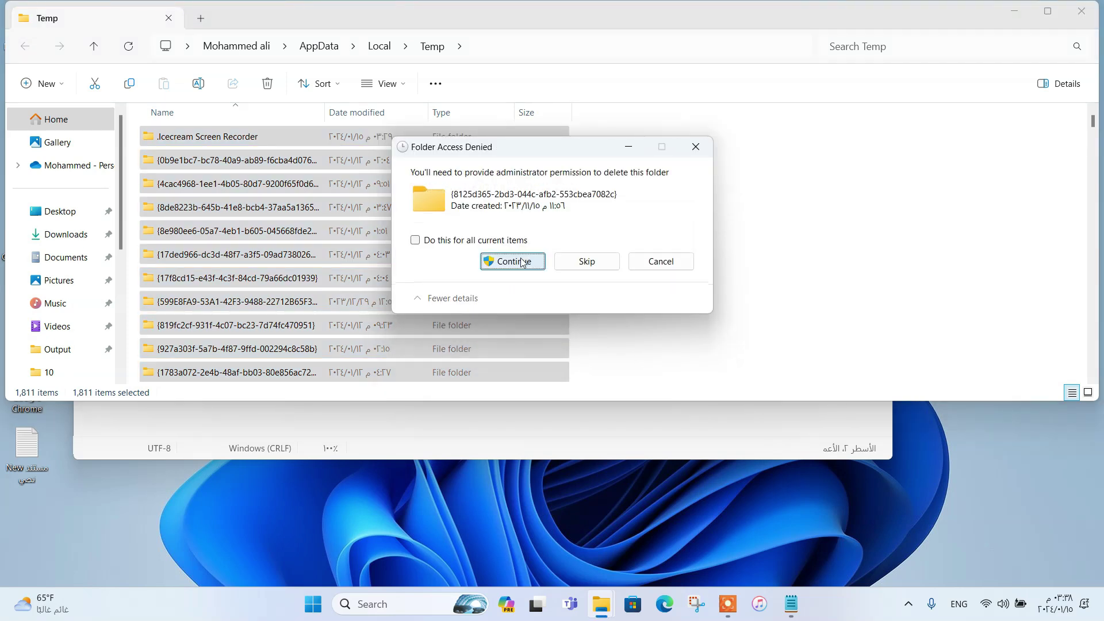
left_click(444, 241)
left_click(520, 261)
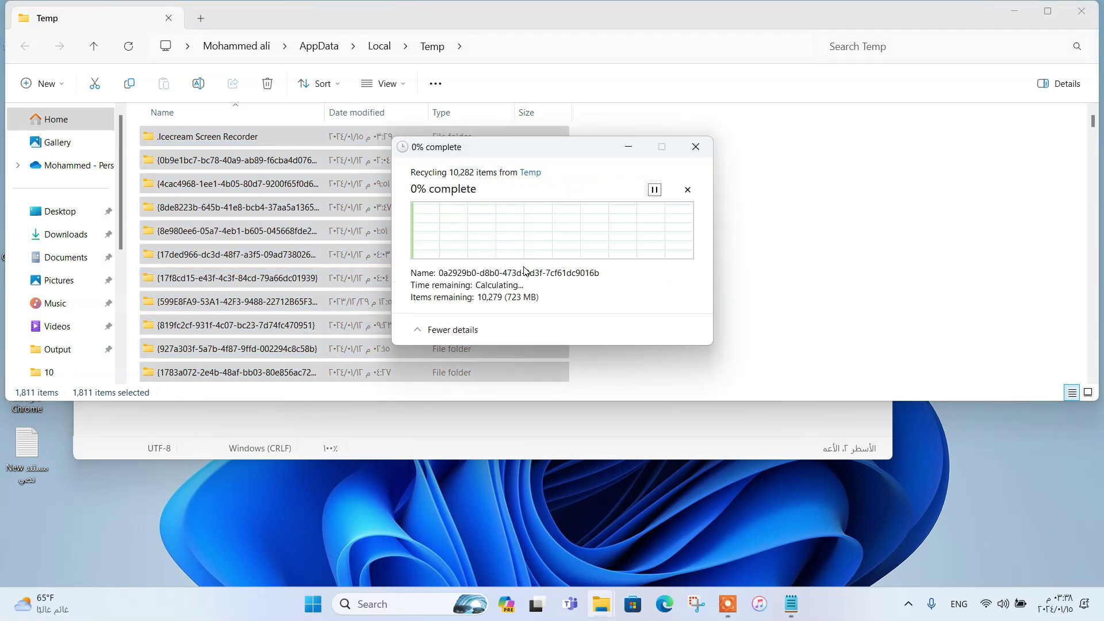
left_click(467, 273)
left_click(566, 297)
left_click(507, 277)
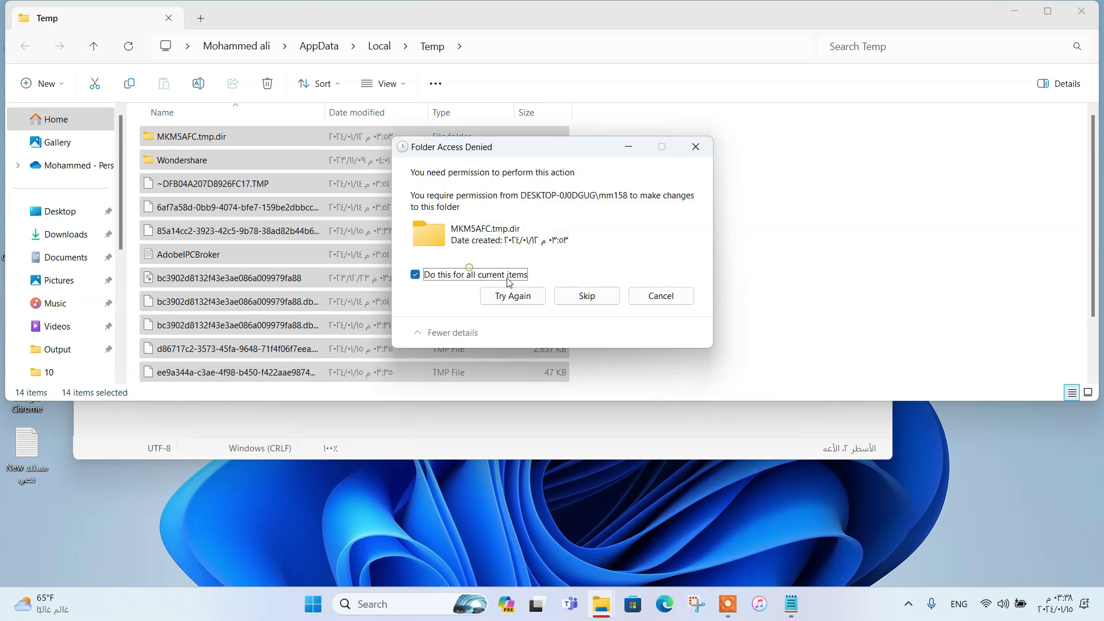
left_click(584, 295)
scroll(498, 239, "up", 1)
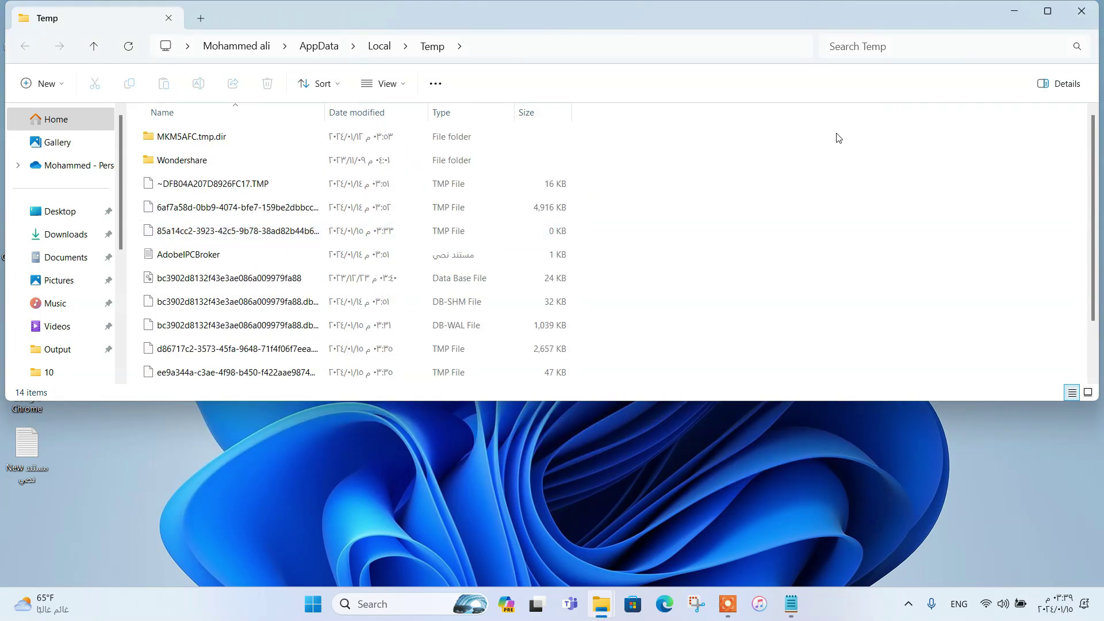
left_click(1081, 10)
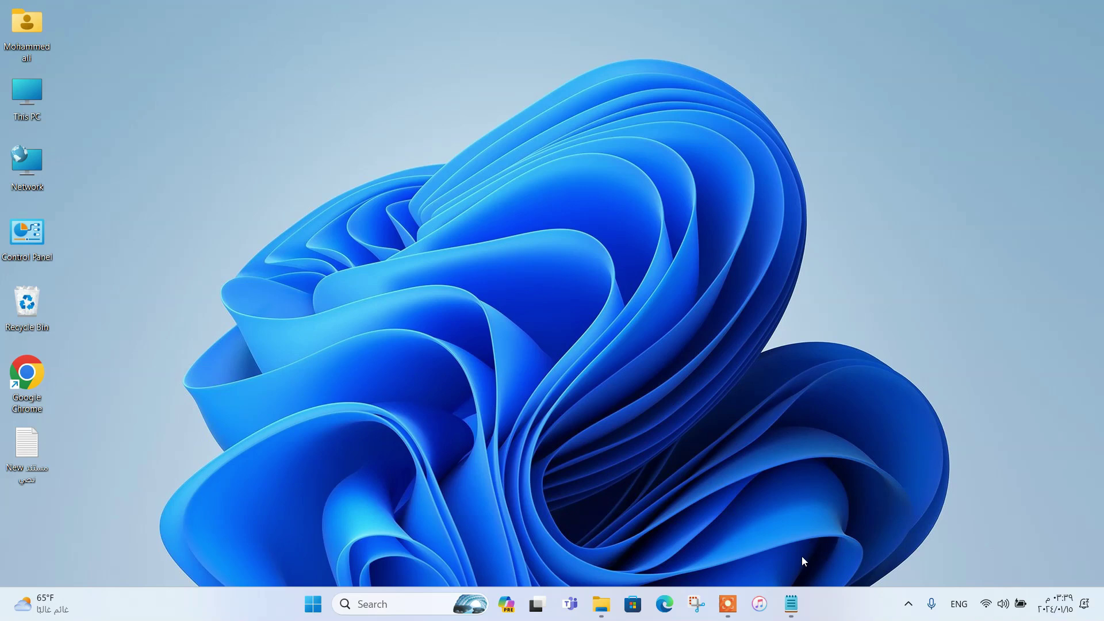
Copy prefetch from the note and execute it through Run to open the Windows Prefetch folder.
mouse_move(791, 603)
left_click(732, 528)
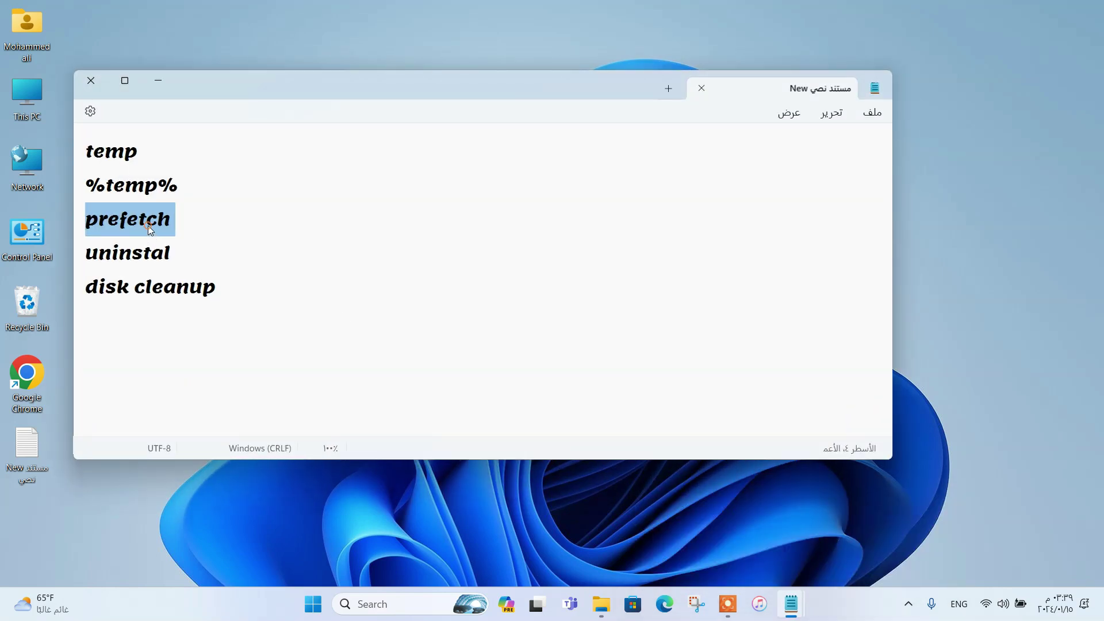
right_click(148, 226)
left_click(284, 314)
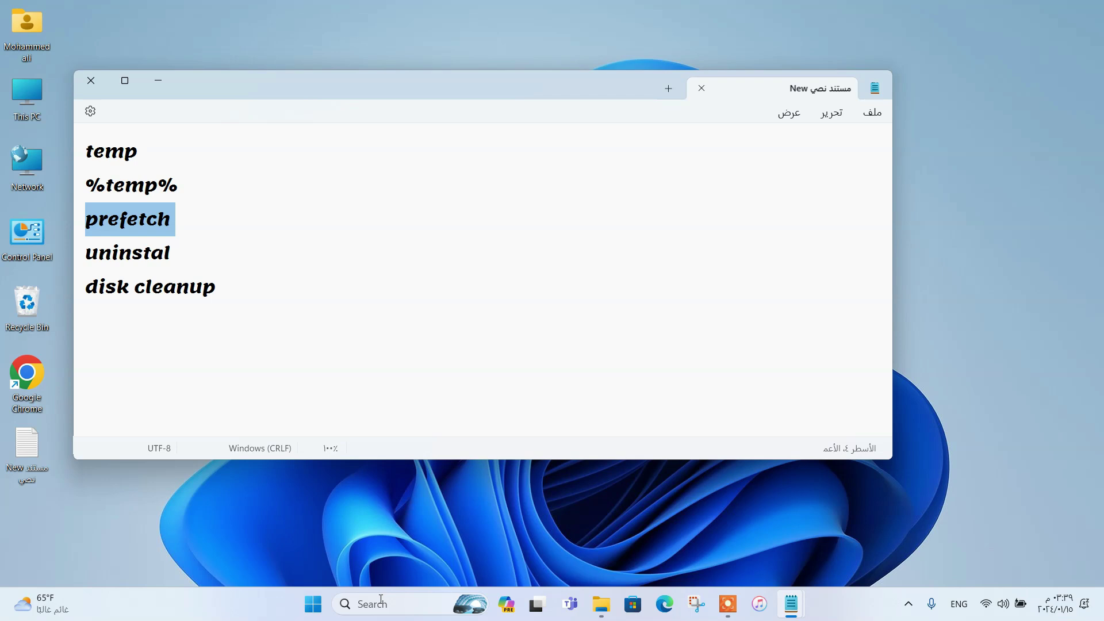
right_click(315, 598)
left_click(303, 517)
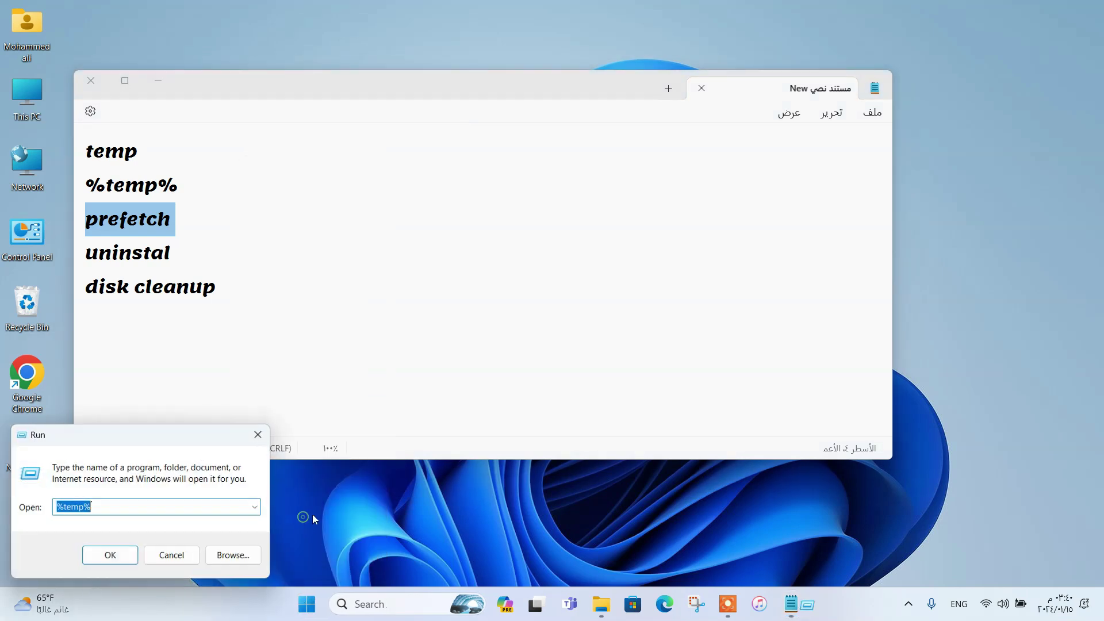
key("ctrl+v")
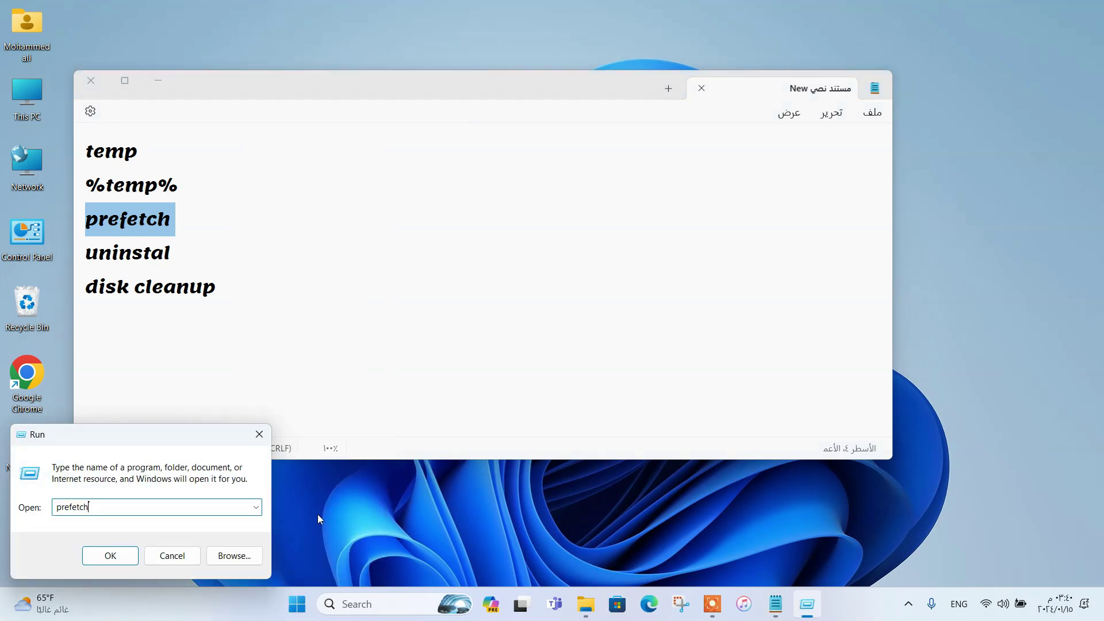
key("Return")
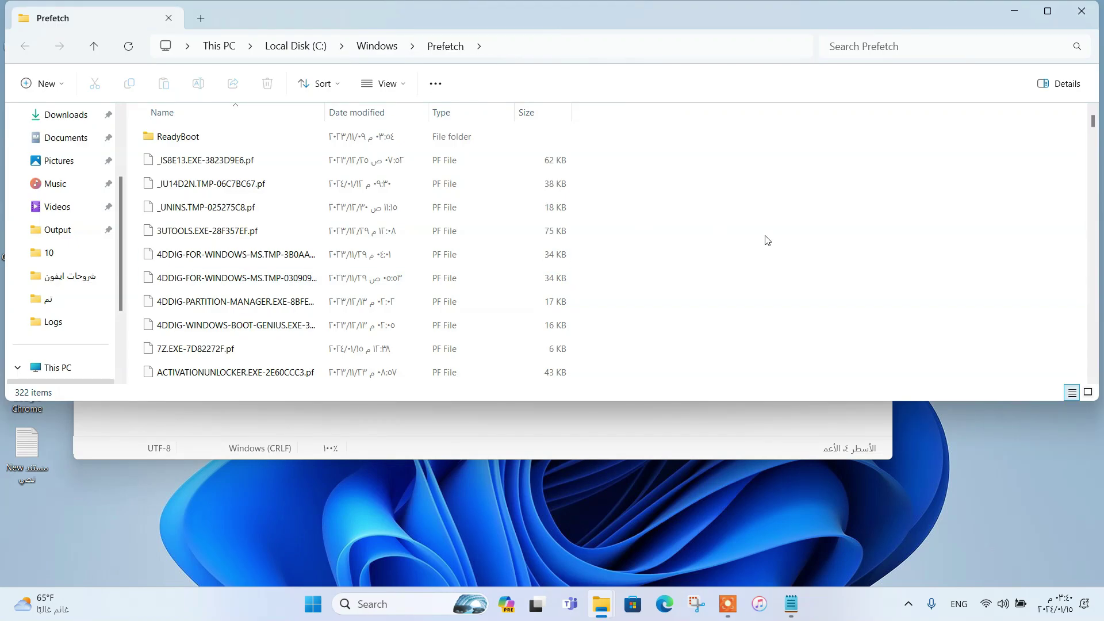
Delete everything in the Prefetch folder and close the folder.
key("ctrl+a")
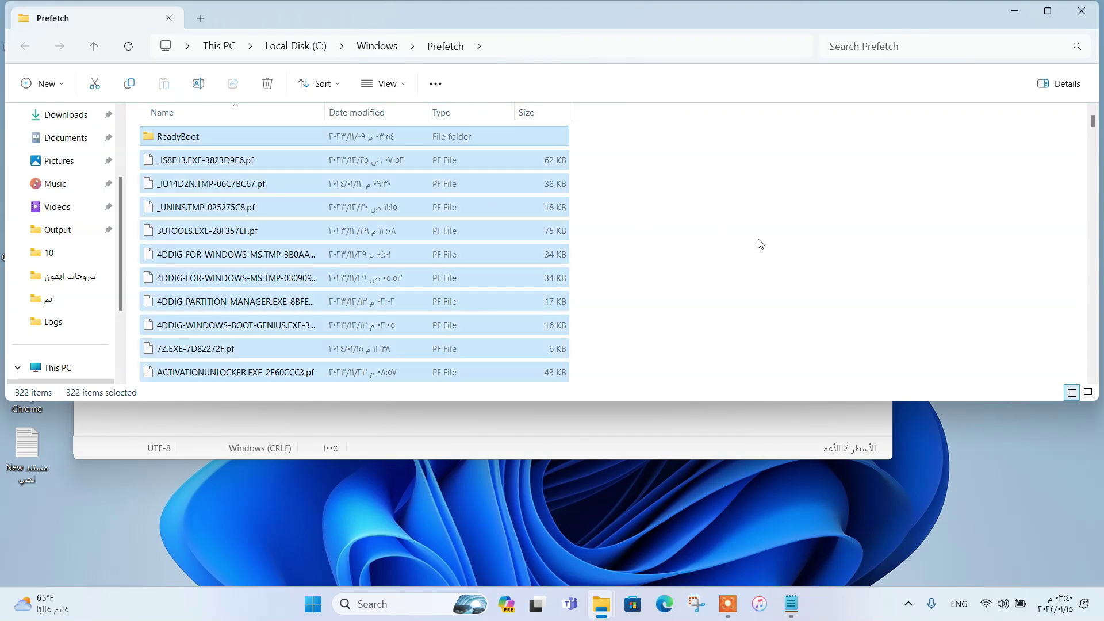
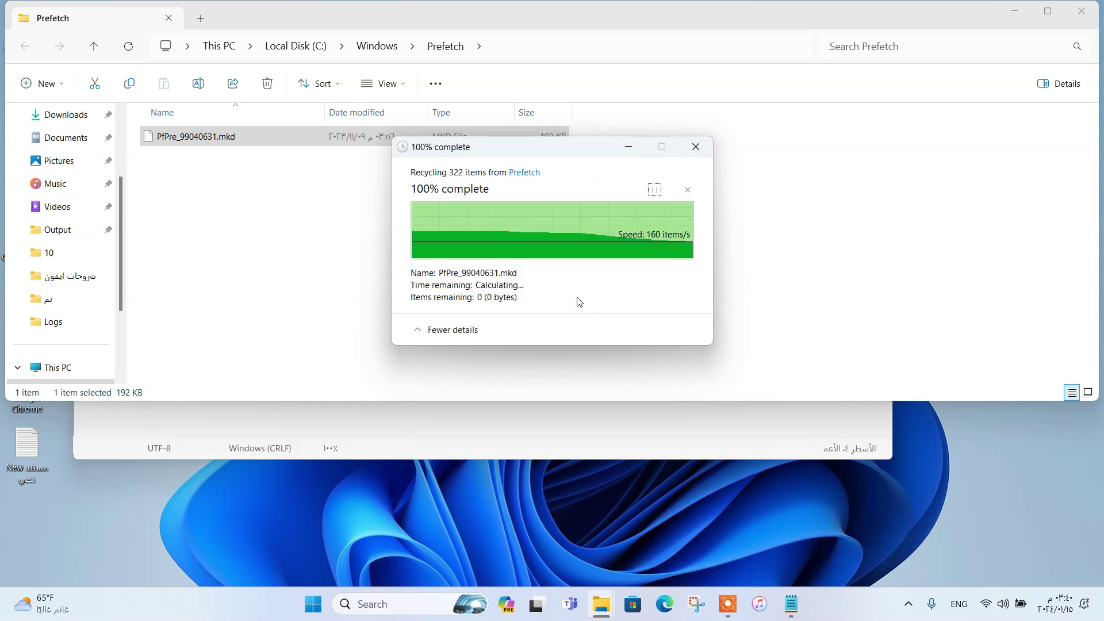
left_click(1082, 10)
Copy uninstal from the note, search Windows for it, and open Add or remove programs.
left_click(182, 253)
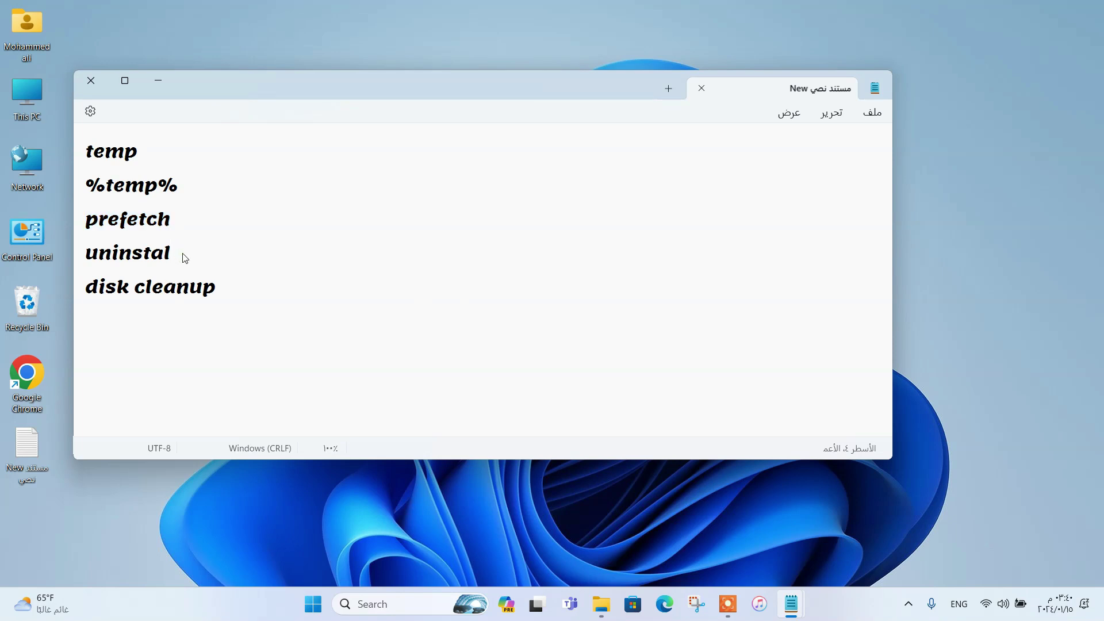
left_click_drag(182, 254, 81, 262)
right_click(118, 260)
left_click(221, 325)
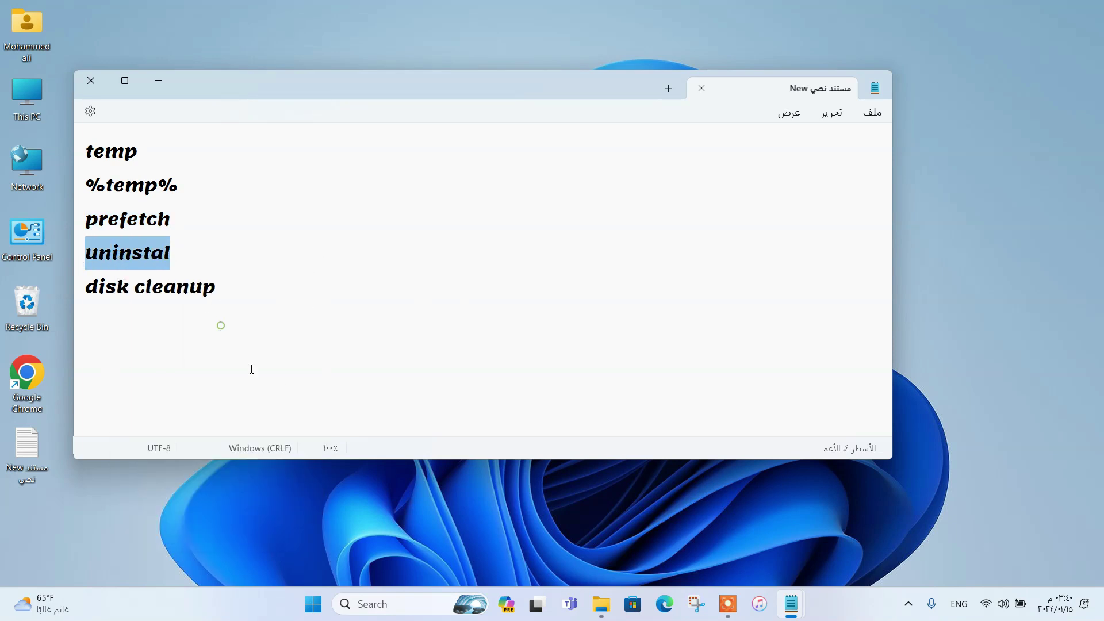
left_click(401, 607)
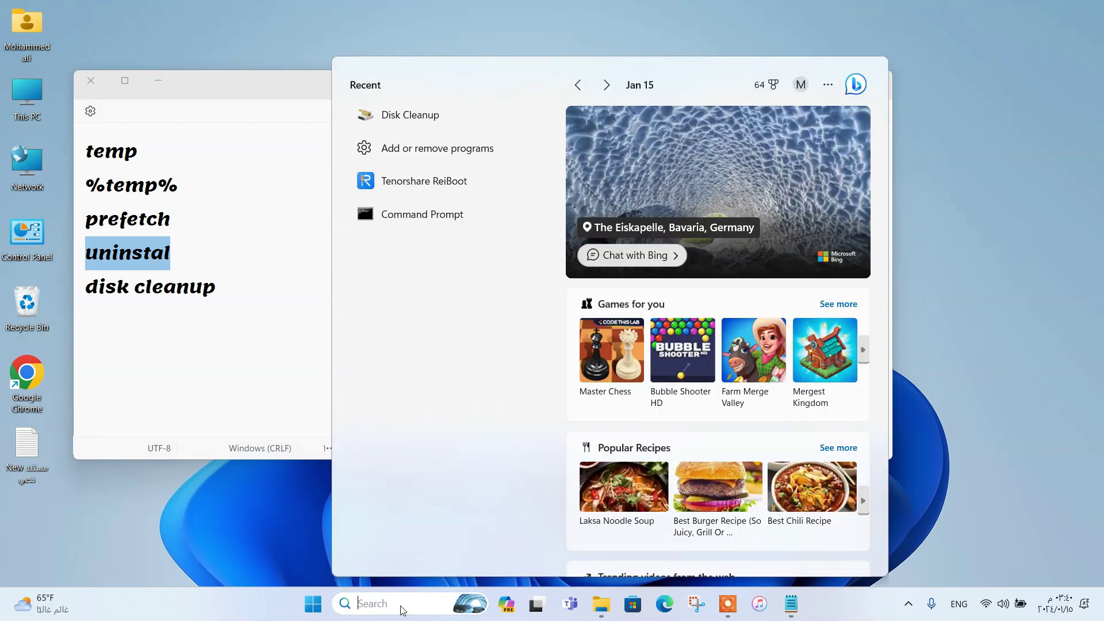
key("ctrl+v")
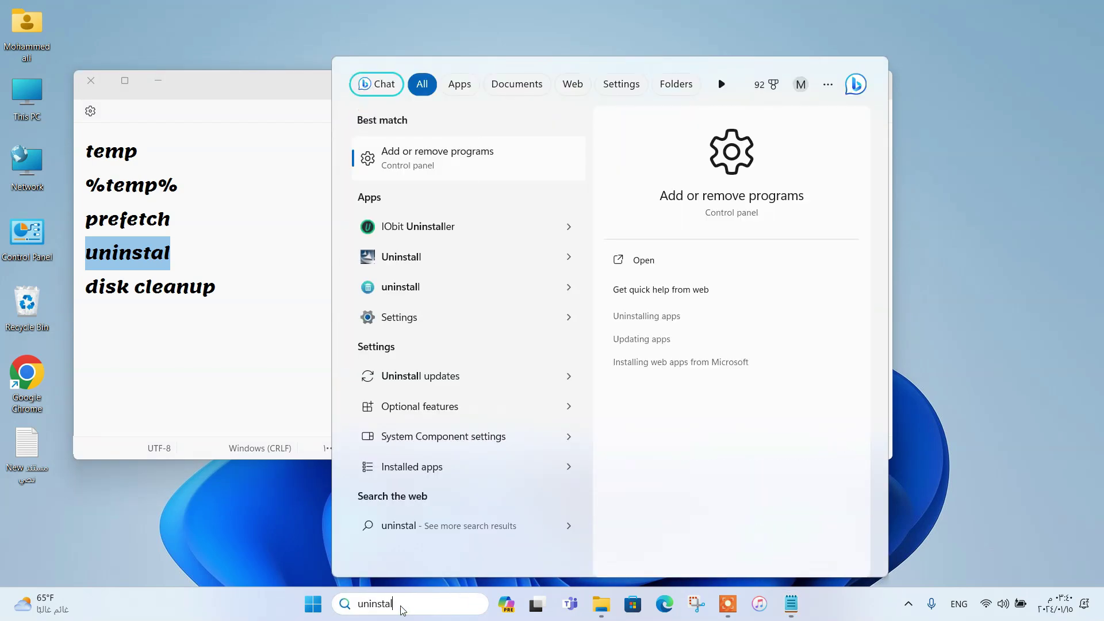
left_click(461, 166)
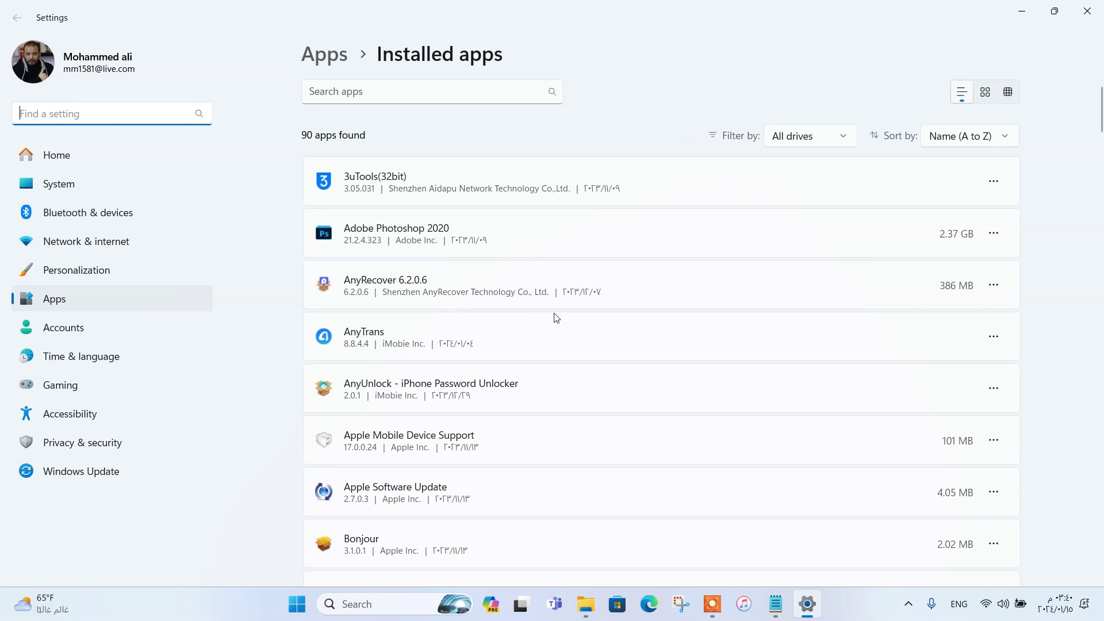
Try to uninstall AnyTrans from the installed apps, choosing to uninstall anyway in its own uninstaller.
left_click(994, 339)
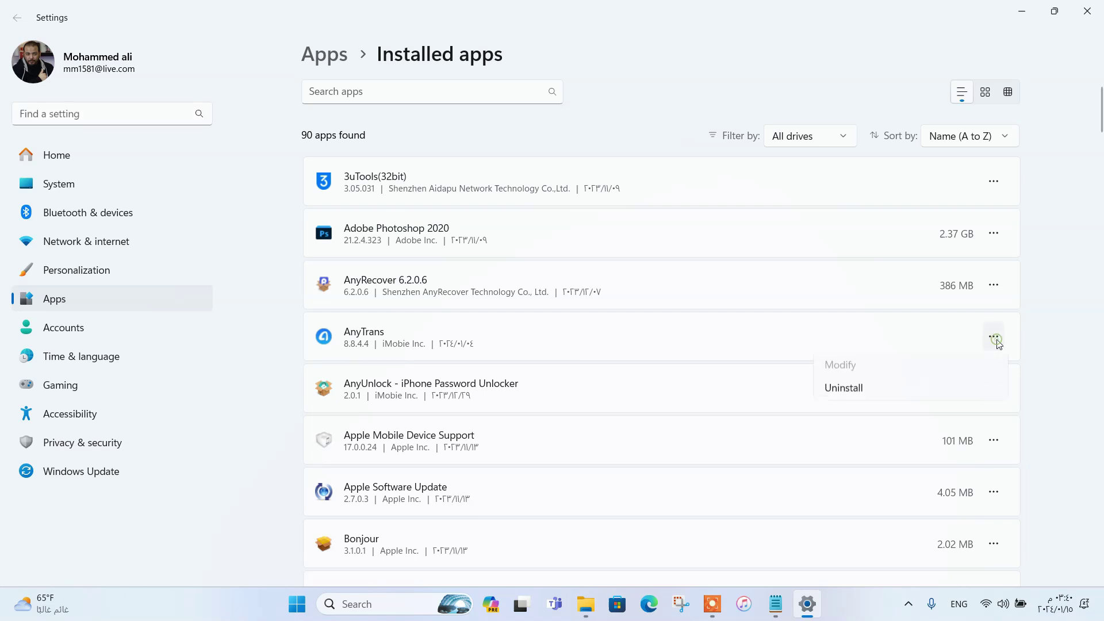
left_click(837, 390)
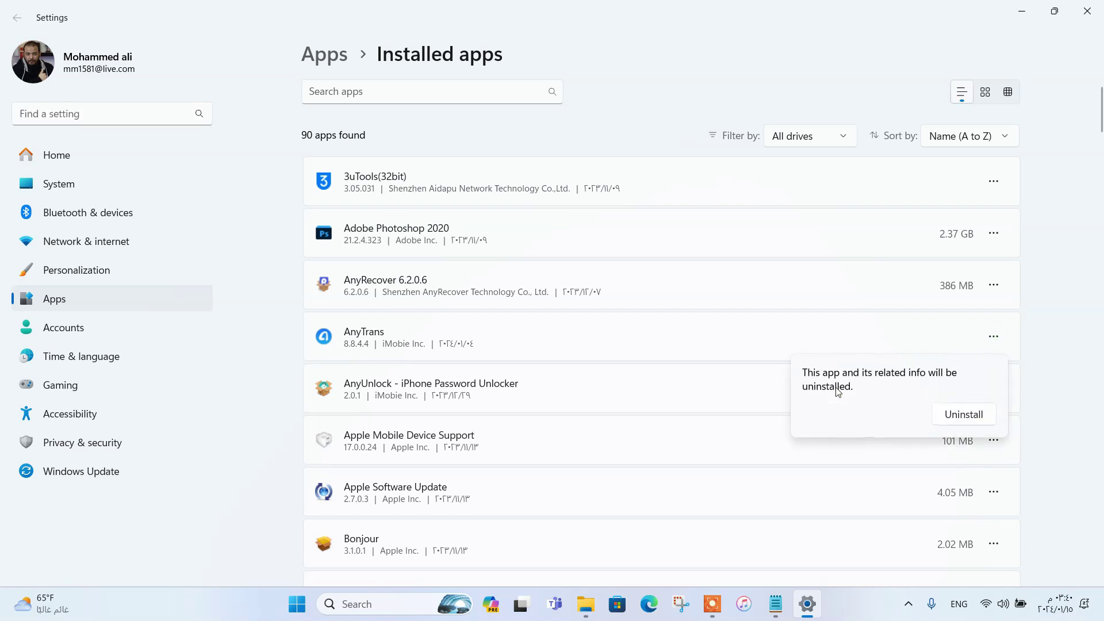
left_click(959, 413)
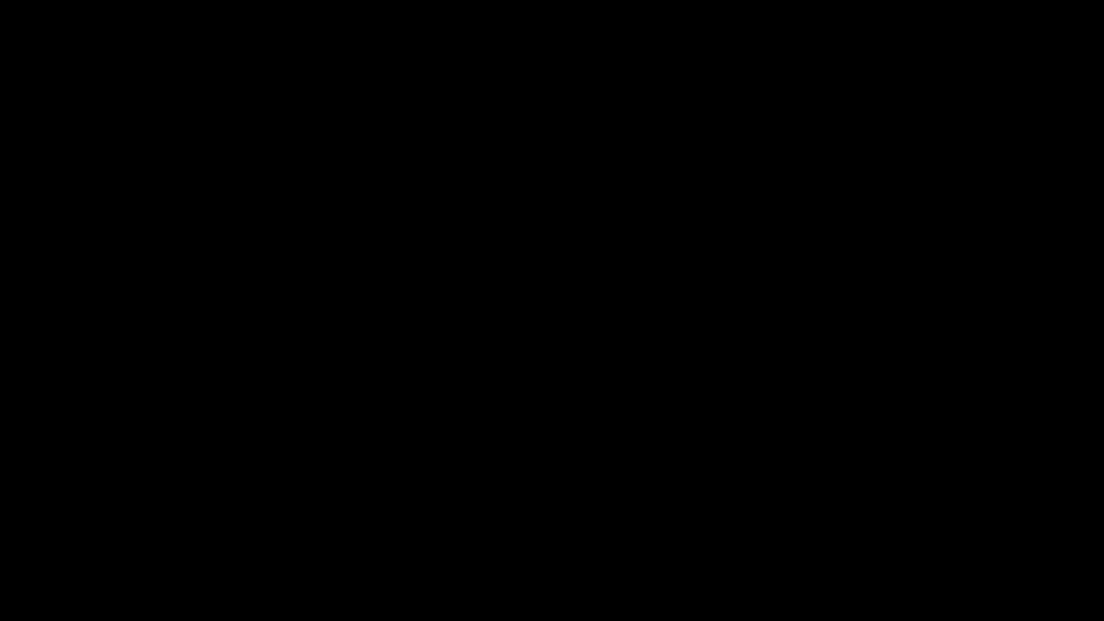
left_click(524, 435)
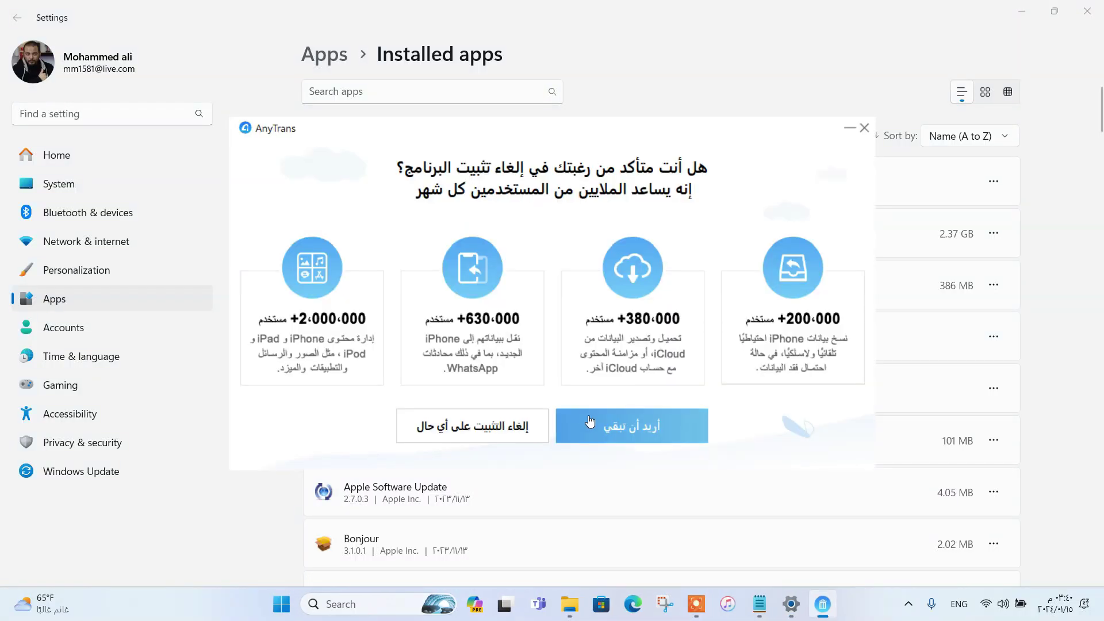
left_click(510, 432)
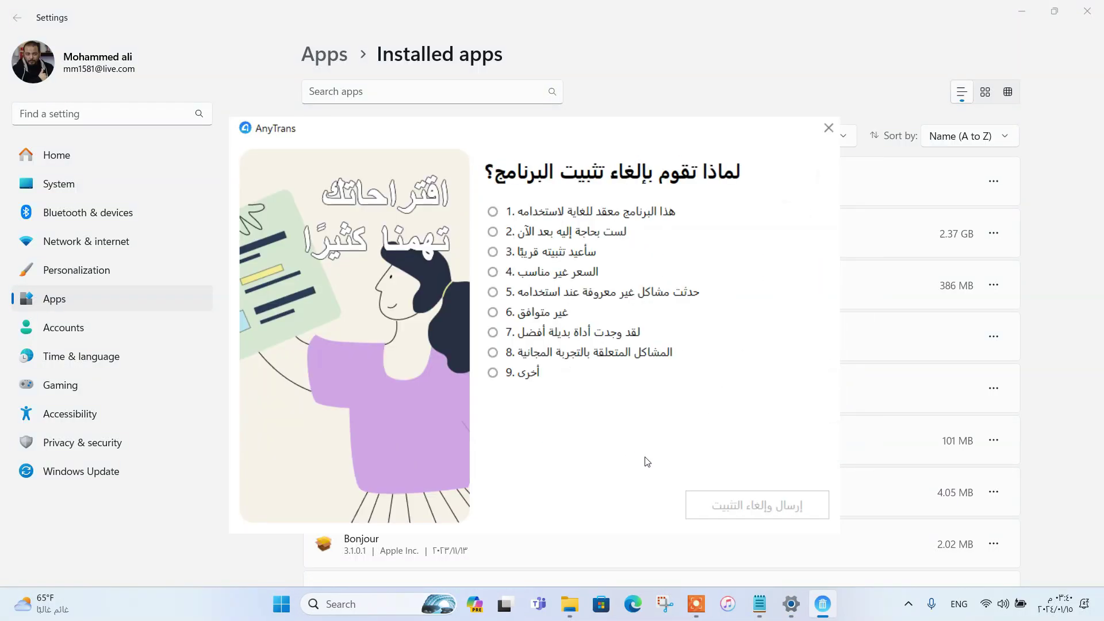
Look through the list of installed apps for unneeded programs, then close Settings.
scroll(889, 300, "down", 8)
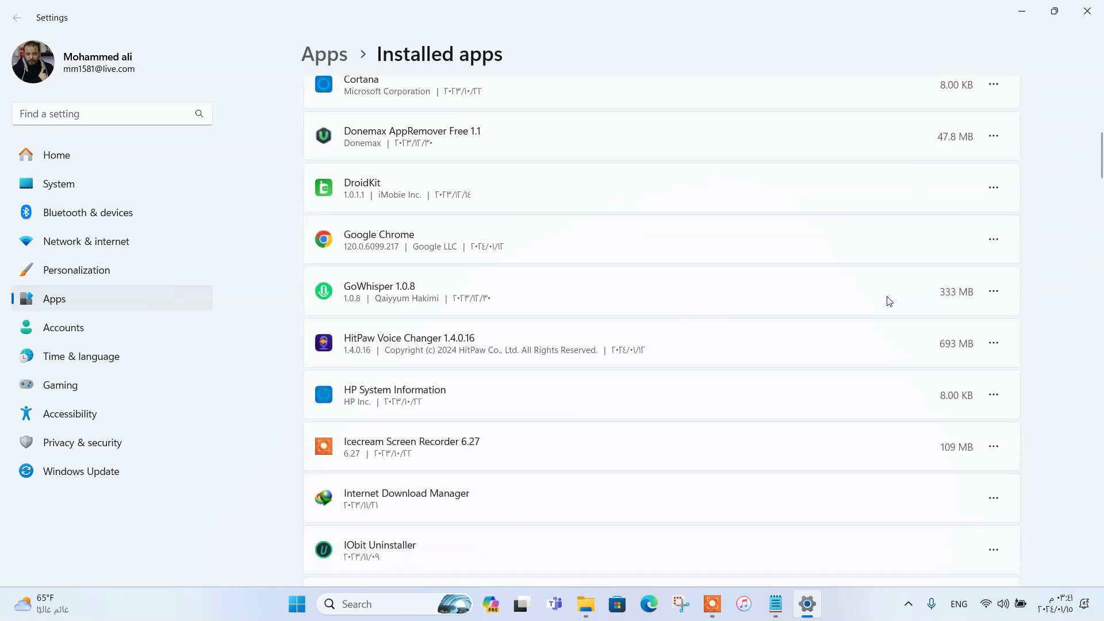
scroll(889, 300, "down", 4)
scroll(889, 299, "down", 4)
scroll(887, 301, "up", 15)
left_click(1086, 11)
Copy disk cleanup from the note, search Windows for it, and start Disk Cleanup on the C: drive.
left_click_drag(271, 294, 79, 288)
right_click(117, 288)
left_click(150, 356)
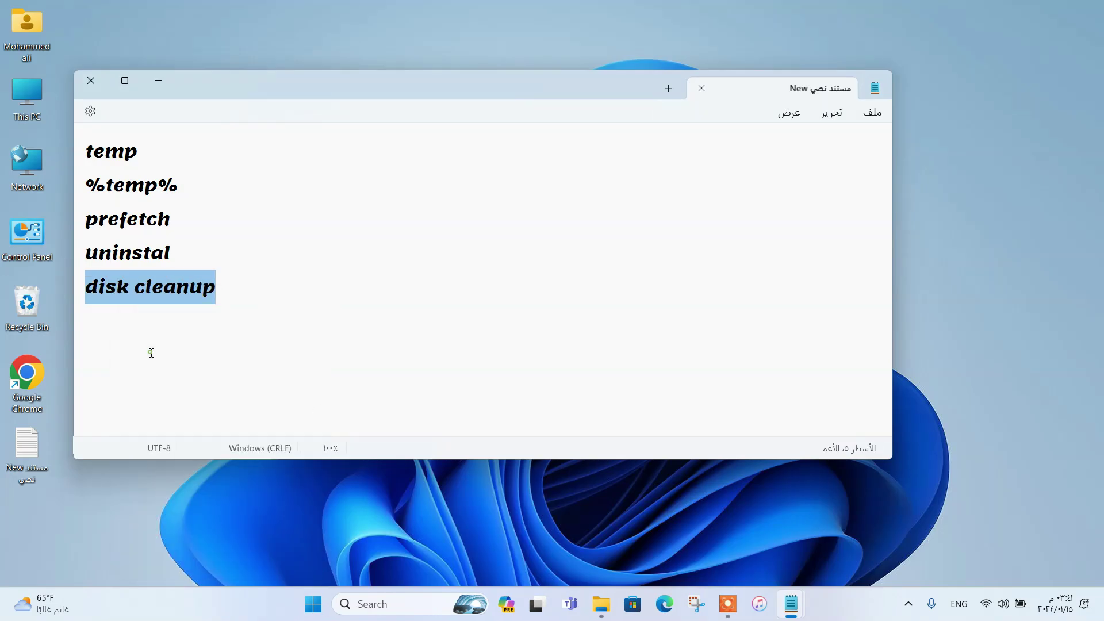
left_click(397, 603)
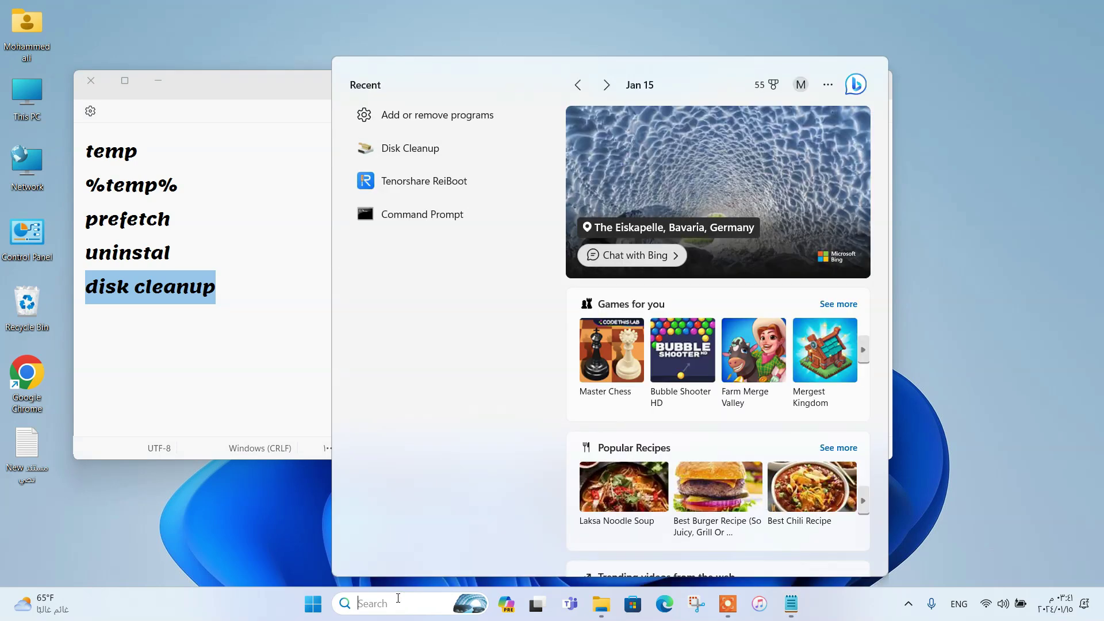
key("ctrl+v")
left_click(461, 162)
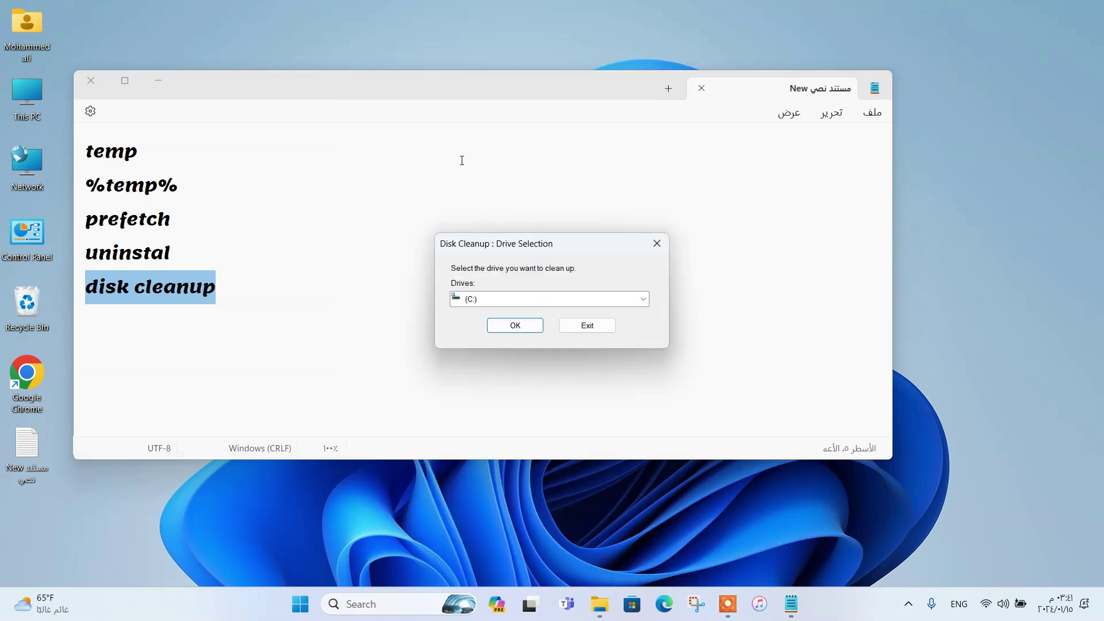
left_click(516, 325)
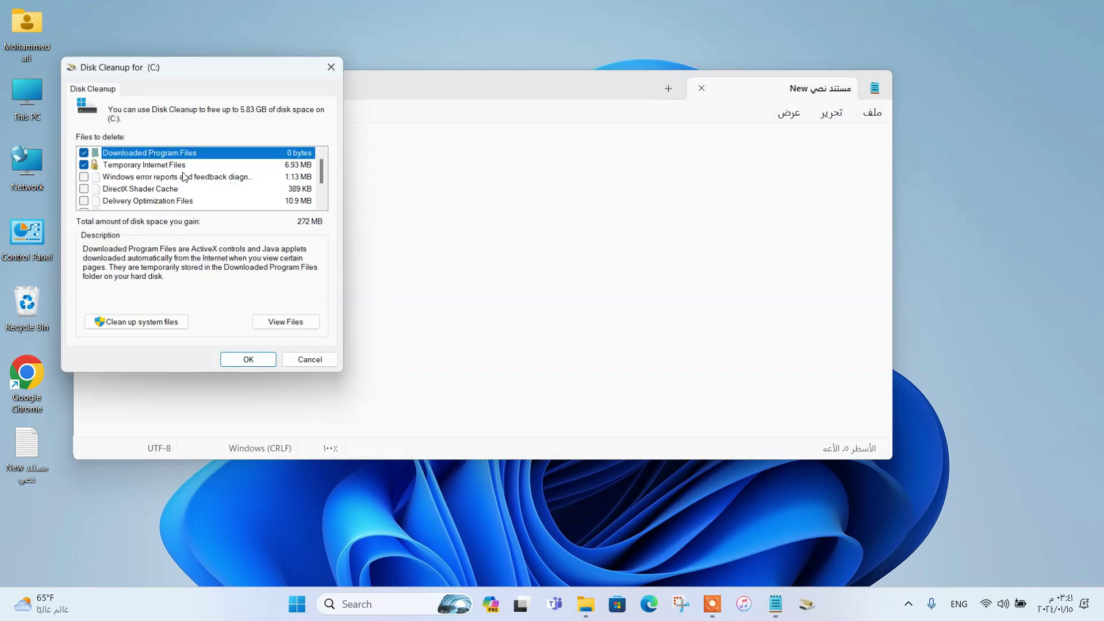
Mark Recycle Bin and Temporary files for deletion in Disk Cleanup.
scroll(163, 182, "down", 1)
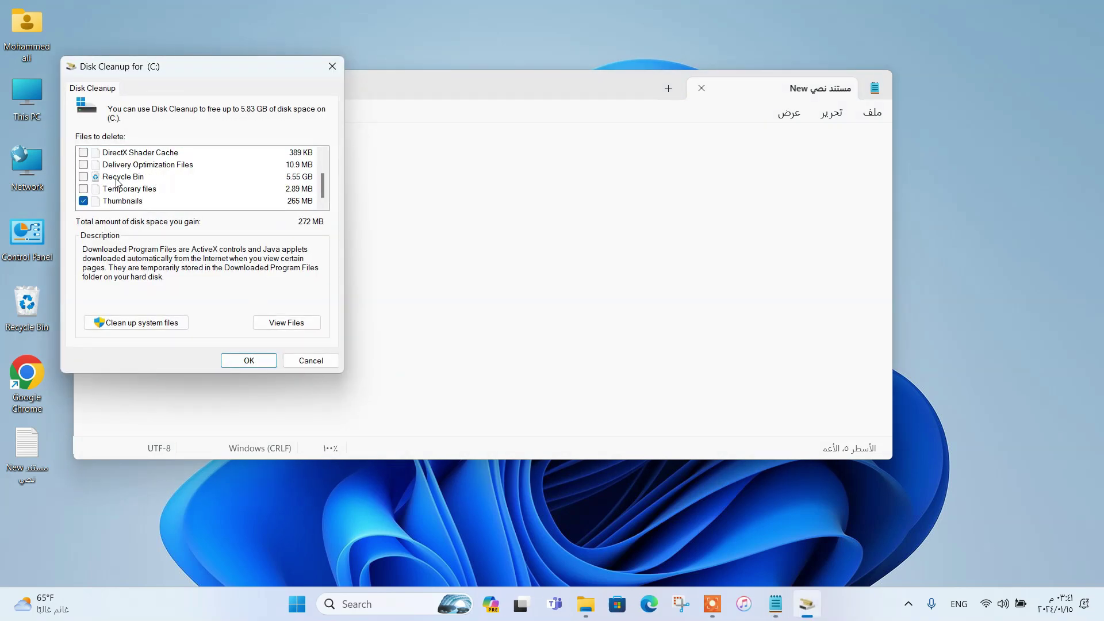
left_click(83, 178)
left_click(84, 189)
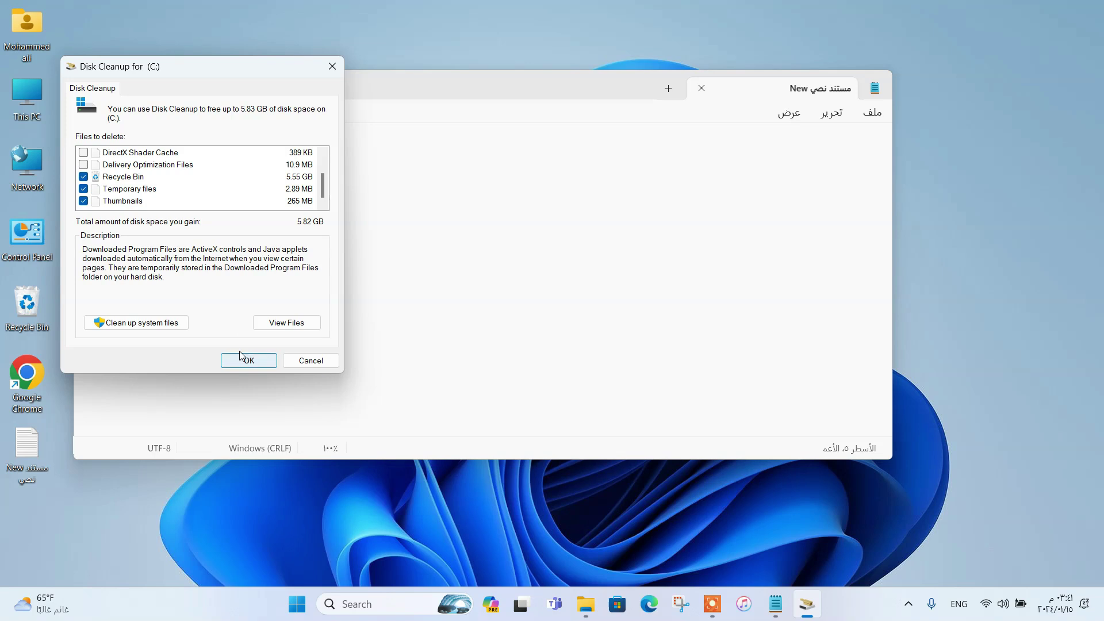
Rescan the C: drive with system files included in Disk Cleanup, and close the note.
left_click(170, 318)
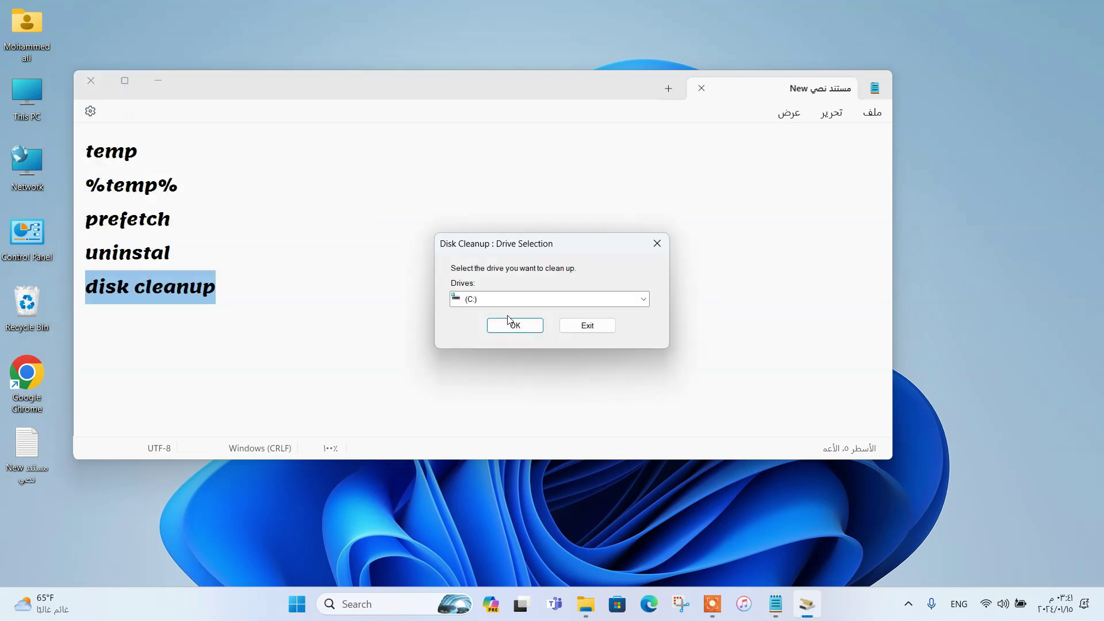
left_click(508, 320)
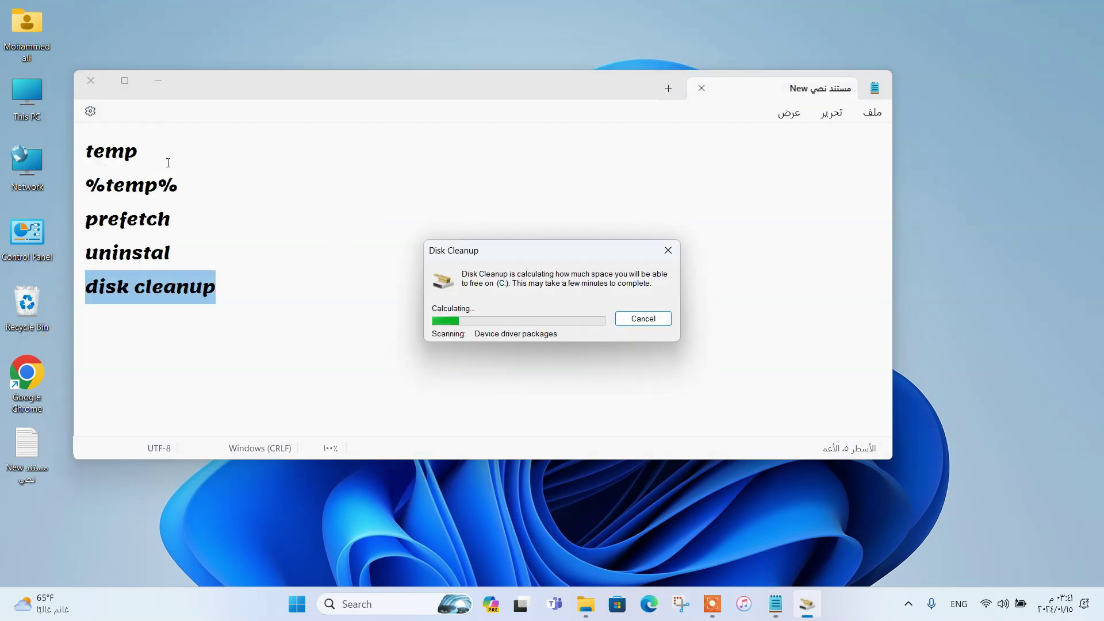
left_click(98, 82)
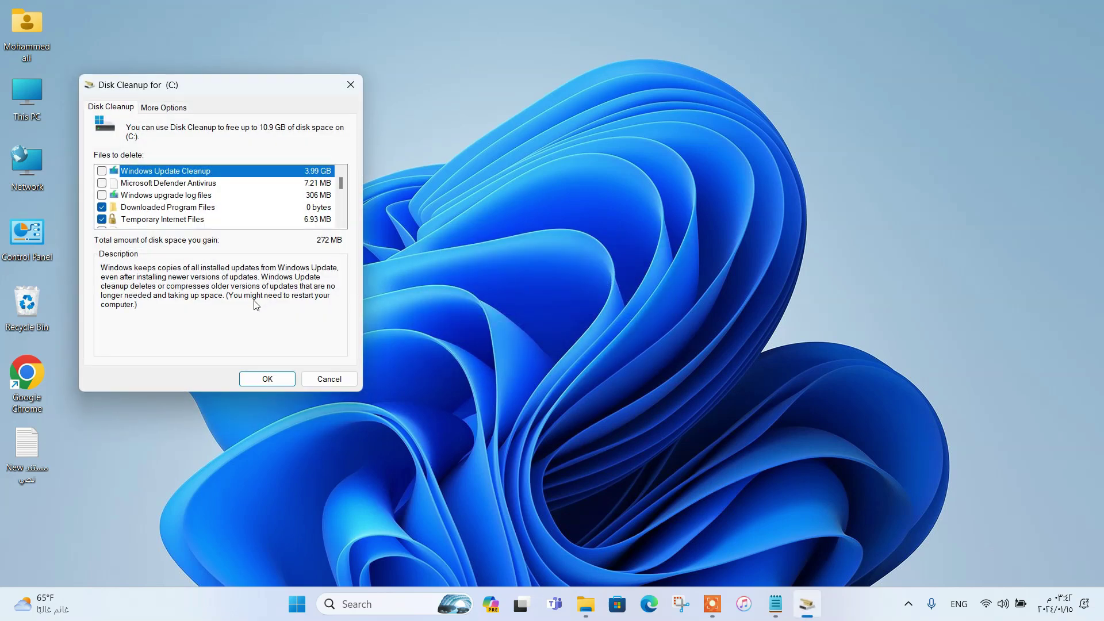
Review the files to delete and permanently remove the preselected ones with Disk Cleanup.
scroll(224, 253, "down", 3)
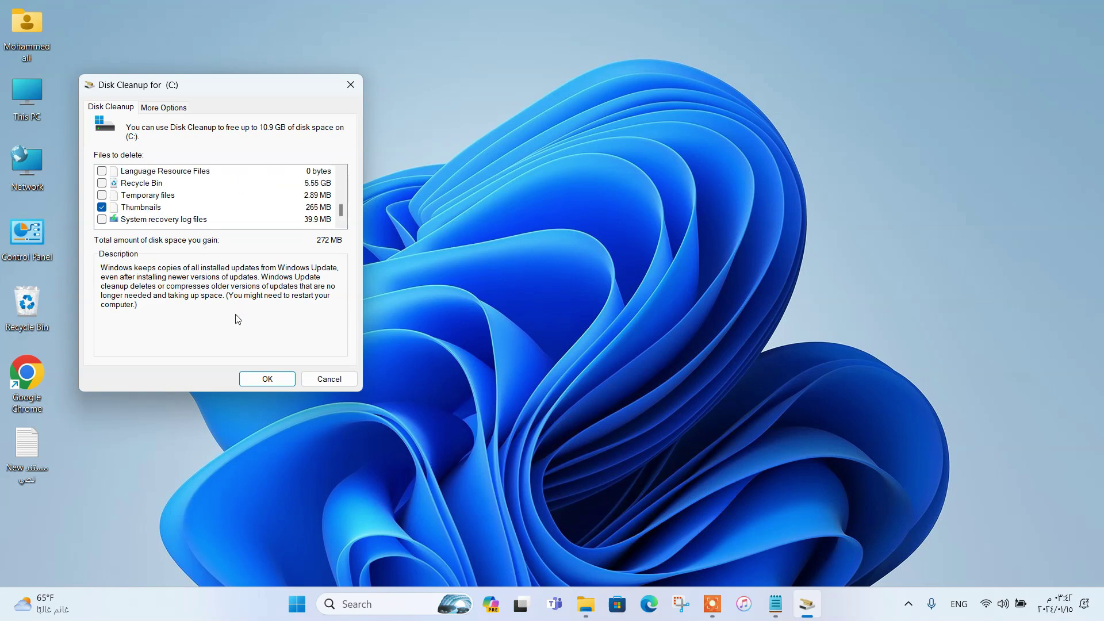
left_click(245, 382)
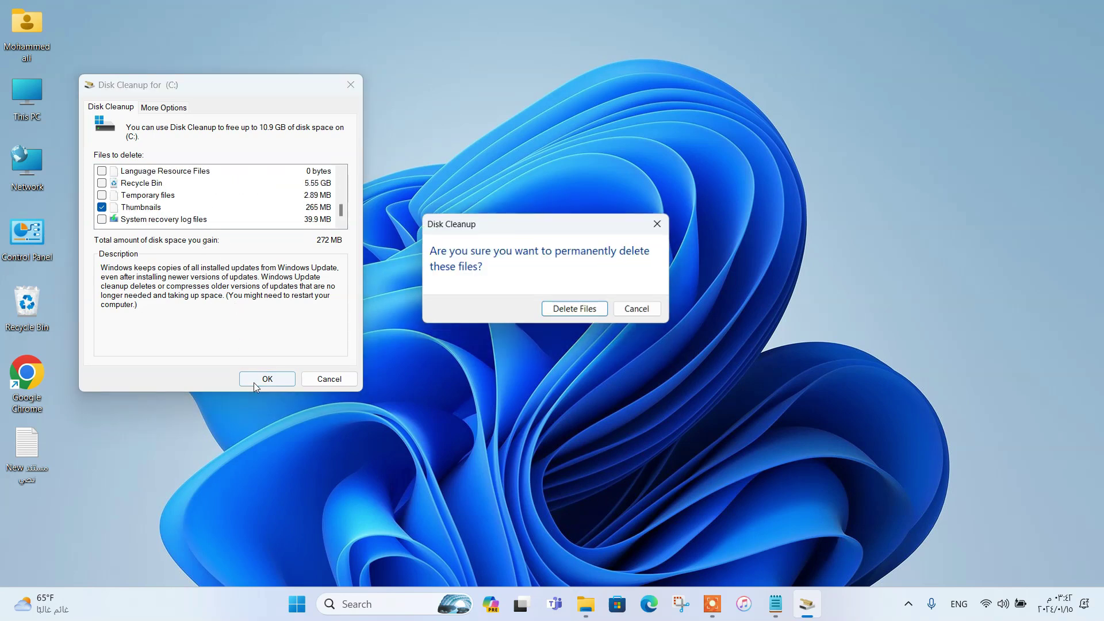
left_click(573, 315)
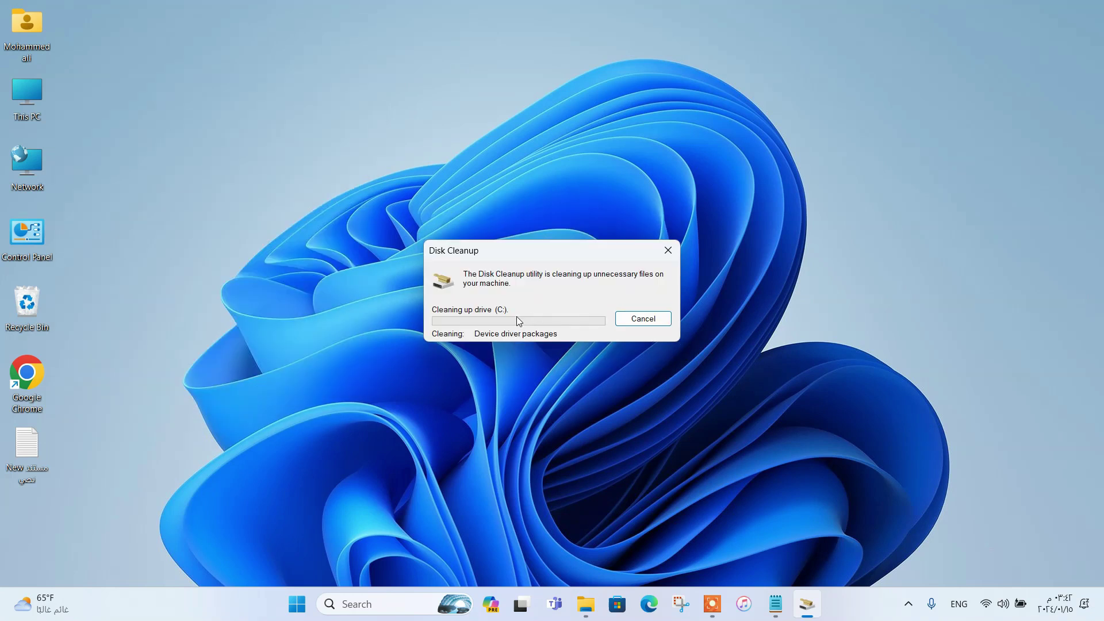
Open the properties of the C: drive from This PC and launch the drive optimization tool.
double_click(39, 99)
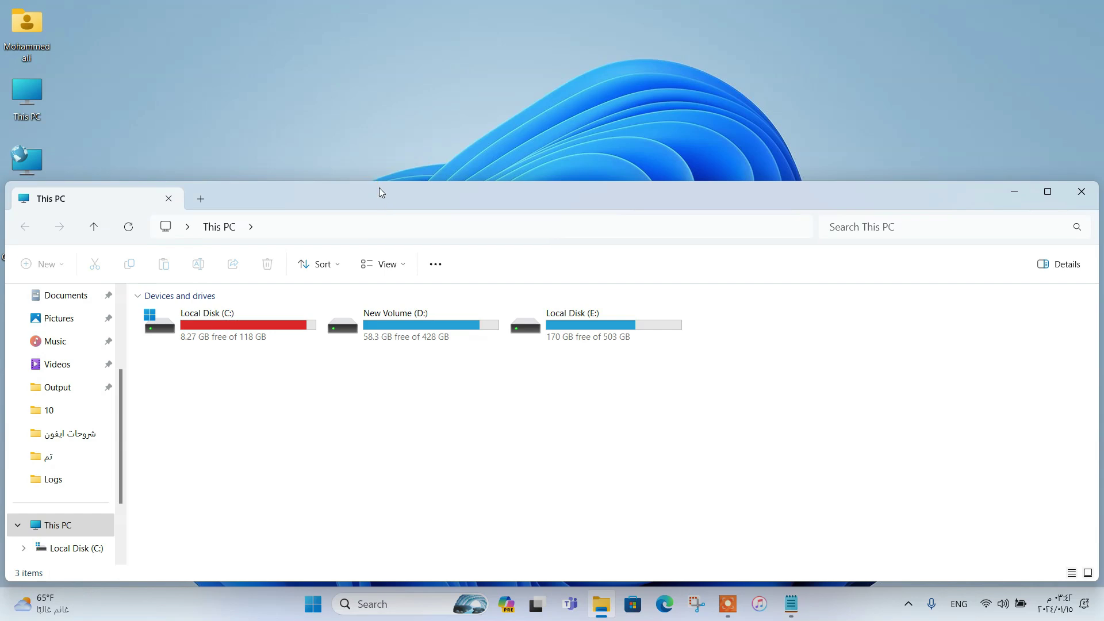
double_click(379, 188)
right_click(234, 133)
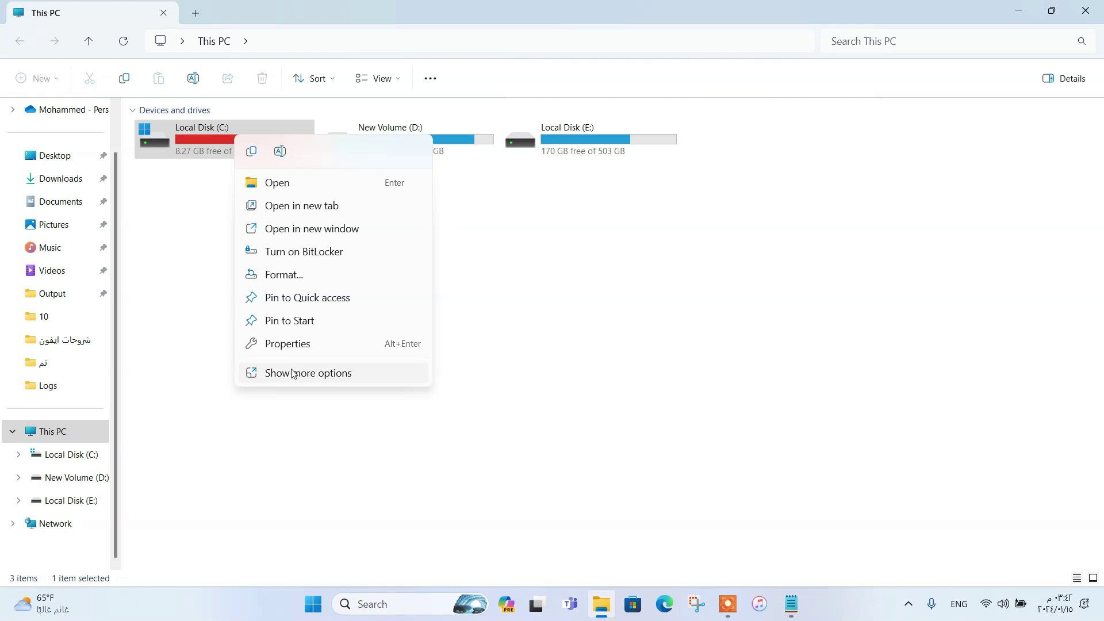
left_click(288, 351)
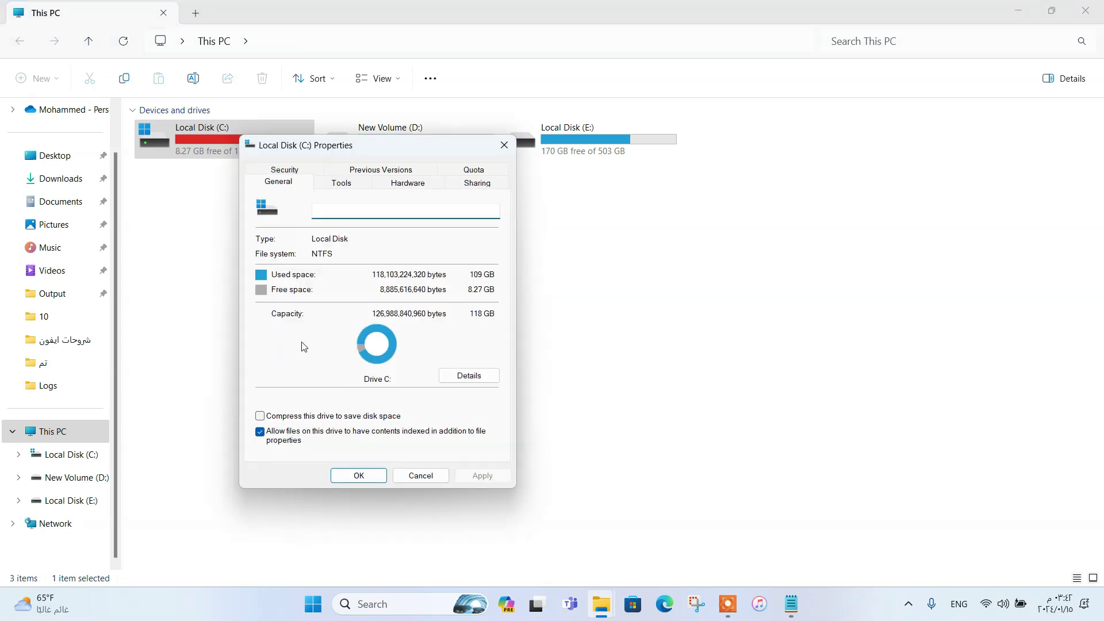
left_click(341, 183)
left_click(431, 316)
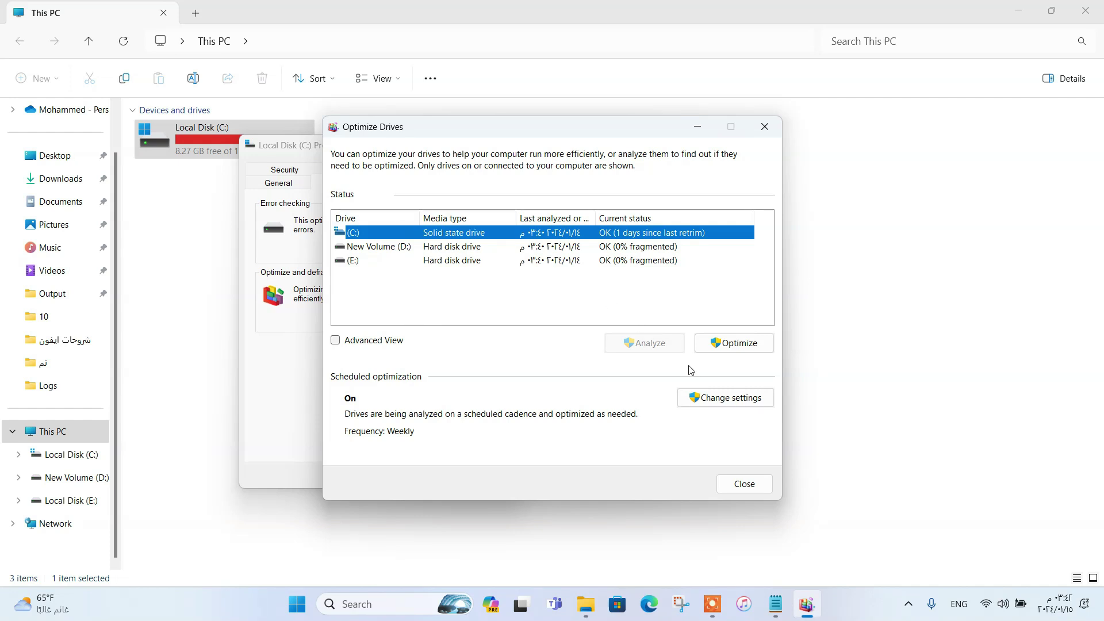
Optimize the C: drive twice and close the Optimize Drives window.
left_click(736, 345)
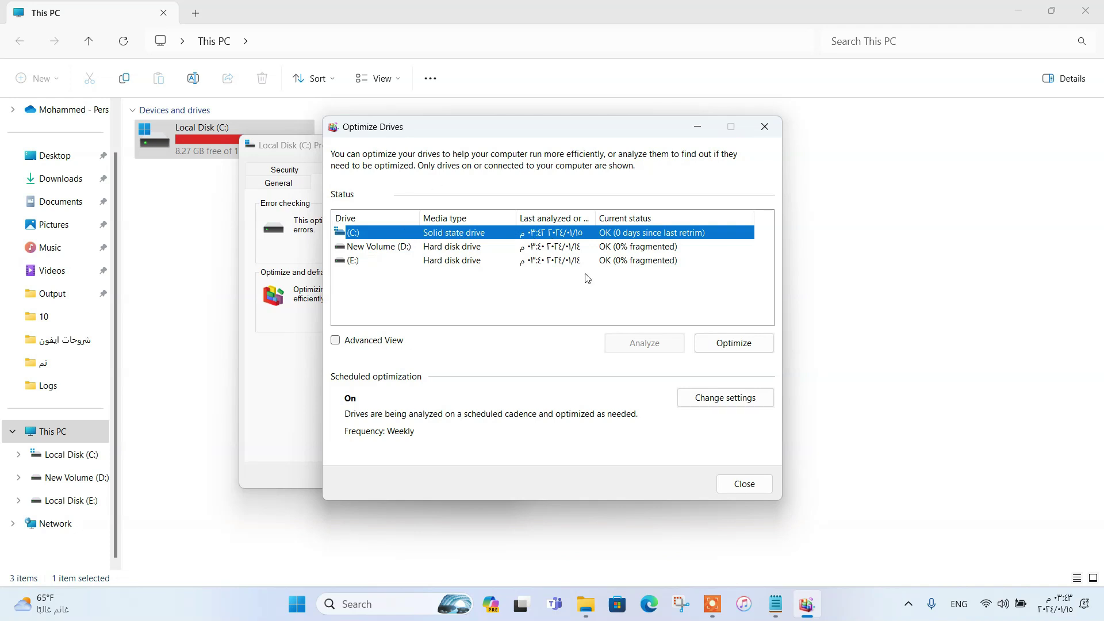
left_click(734, 343)
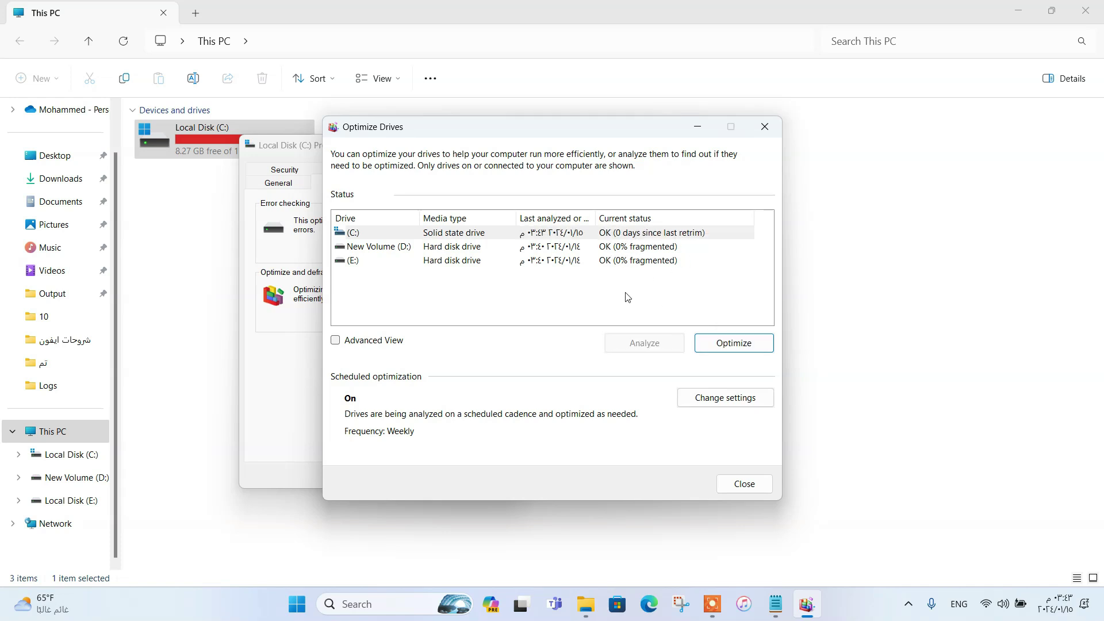
left_click(759, 127)
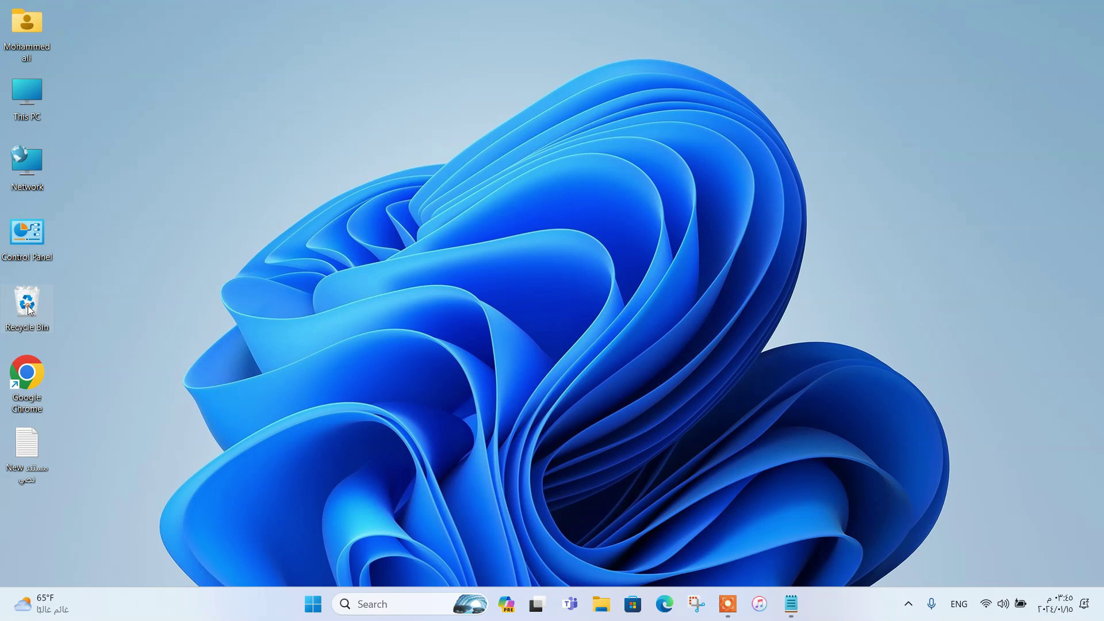
Empty the Recycle Bin, confirming permanent deletion of all its items.
right_click(29, 311)
left_click(84, 374)
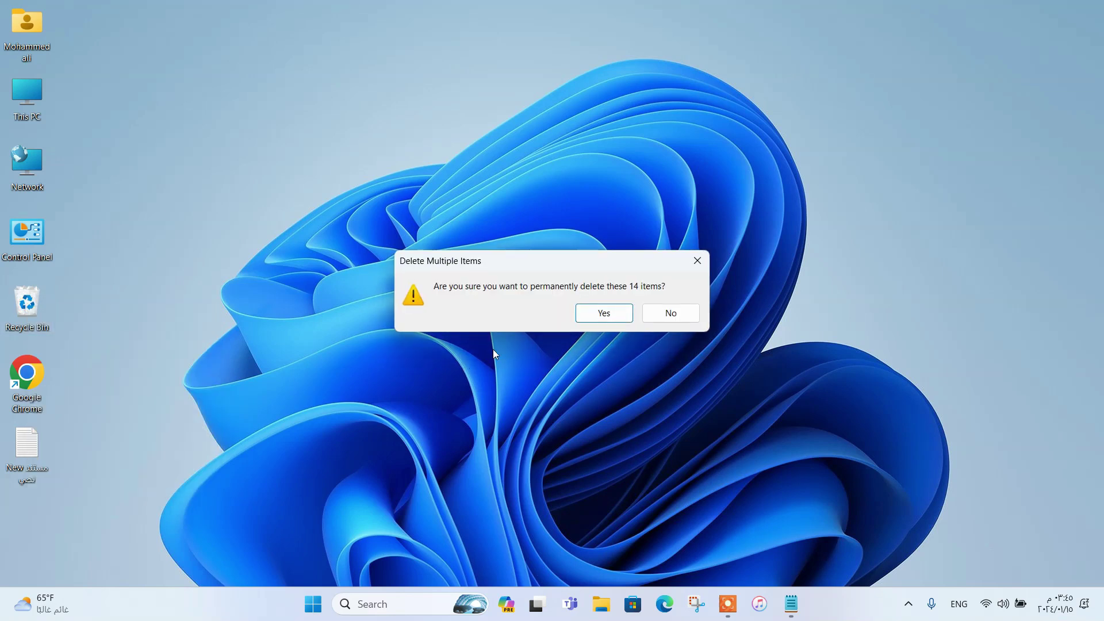
left_click(586, 314)
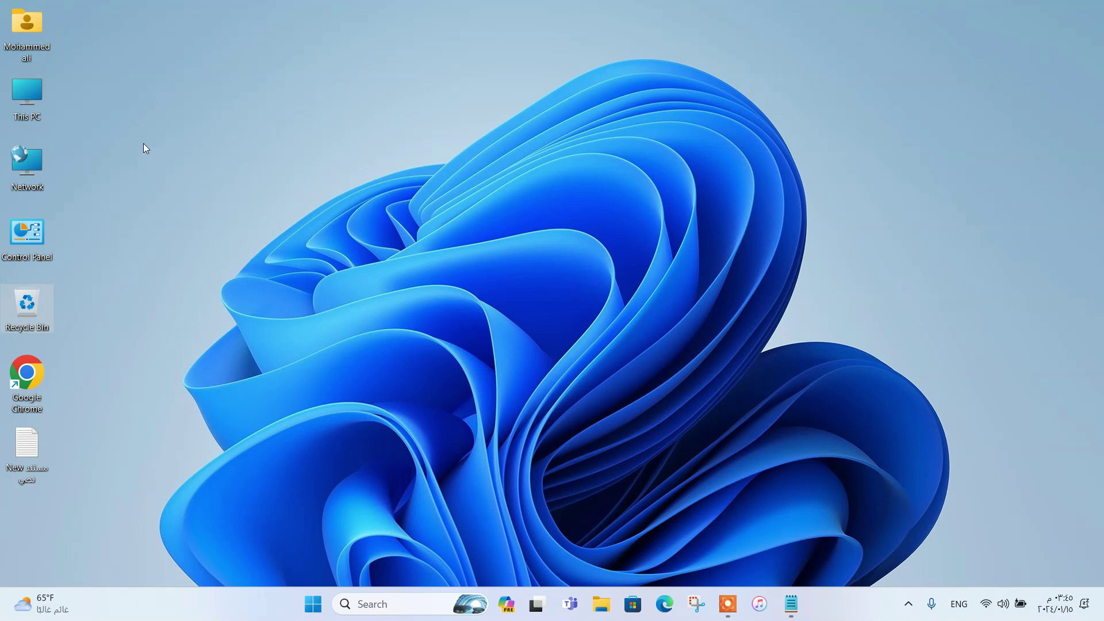
Open This PC to check the free space on the C: drive.
double_click(36, 90)
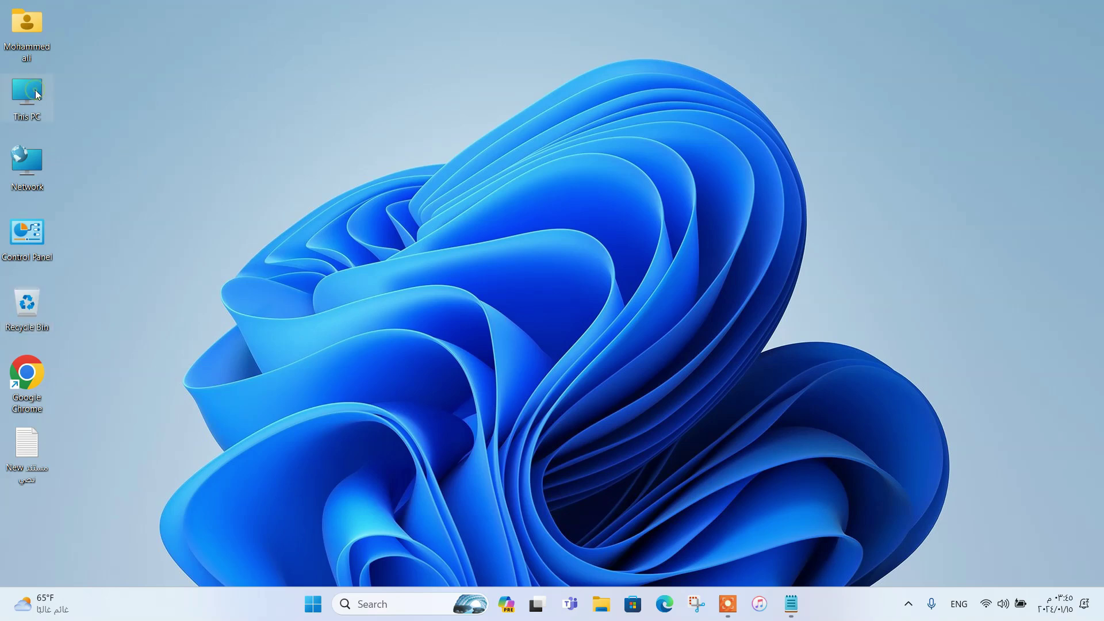